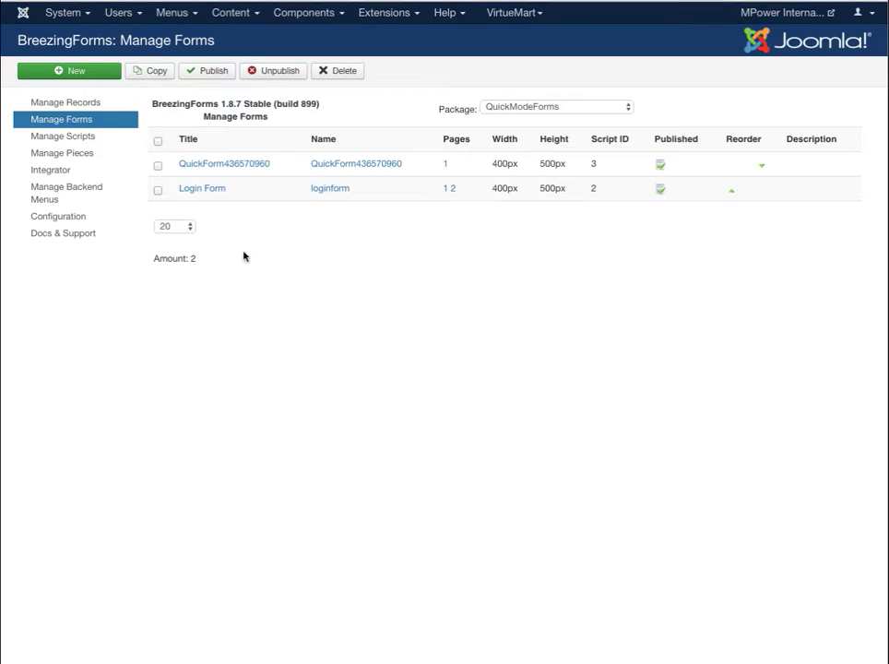
Navigate to the BreezingForms forms list, keeping the QuickModeForms package
left_click(298, 16)
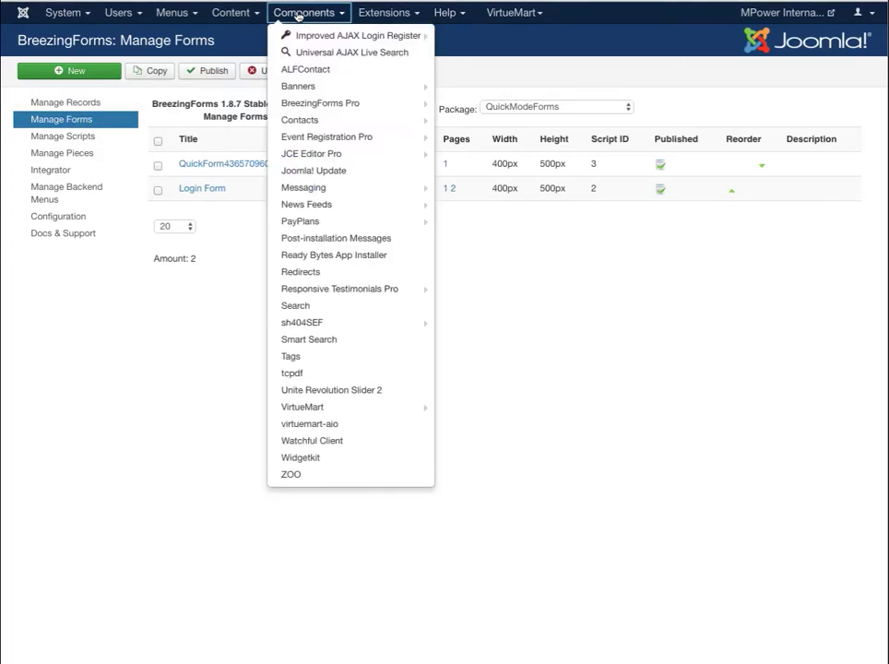
left_click(321, 110)
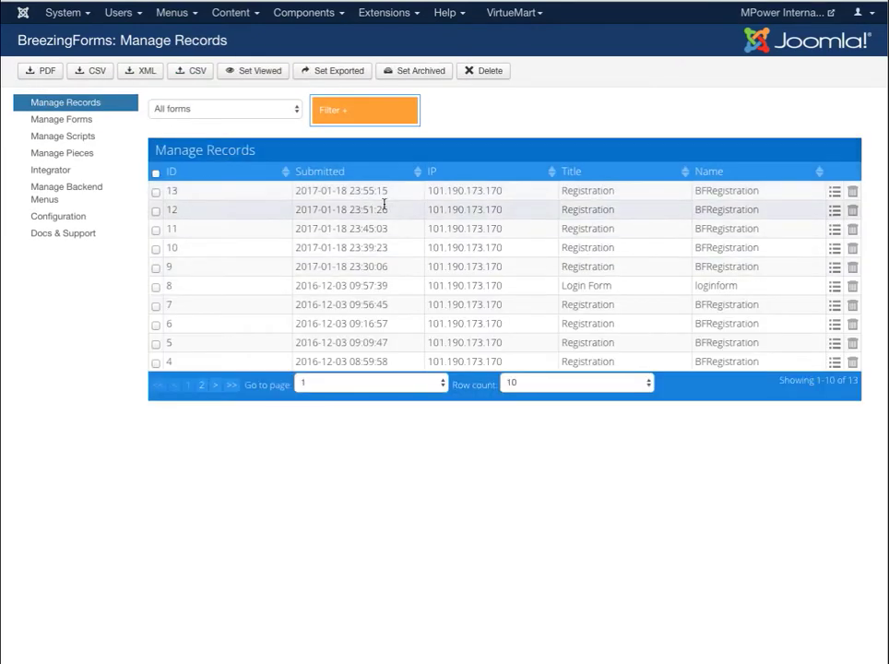
left_click(62, 123)
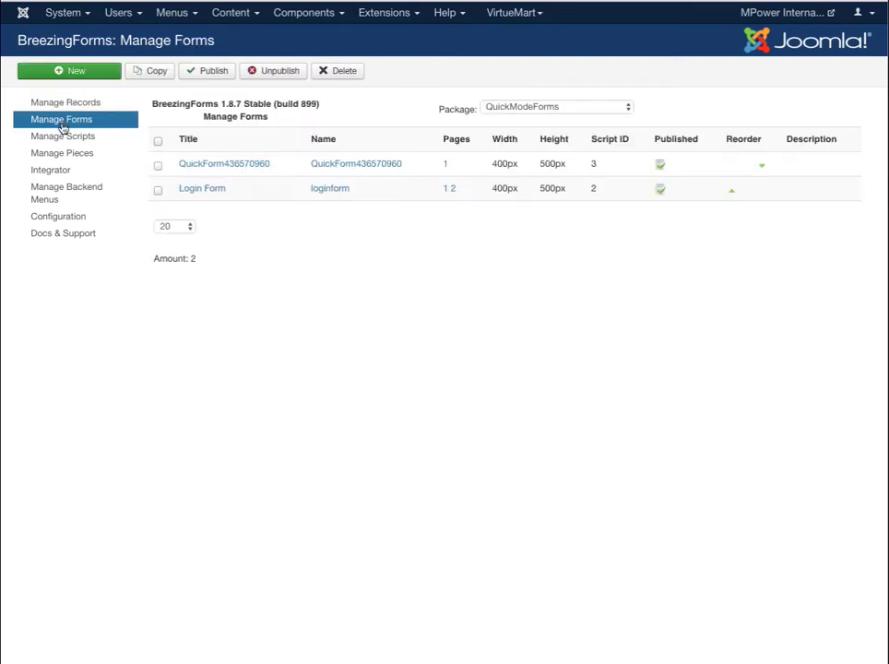
left_click(532, 109)
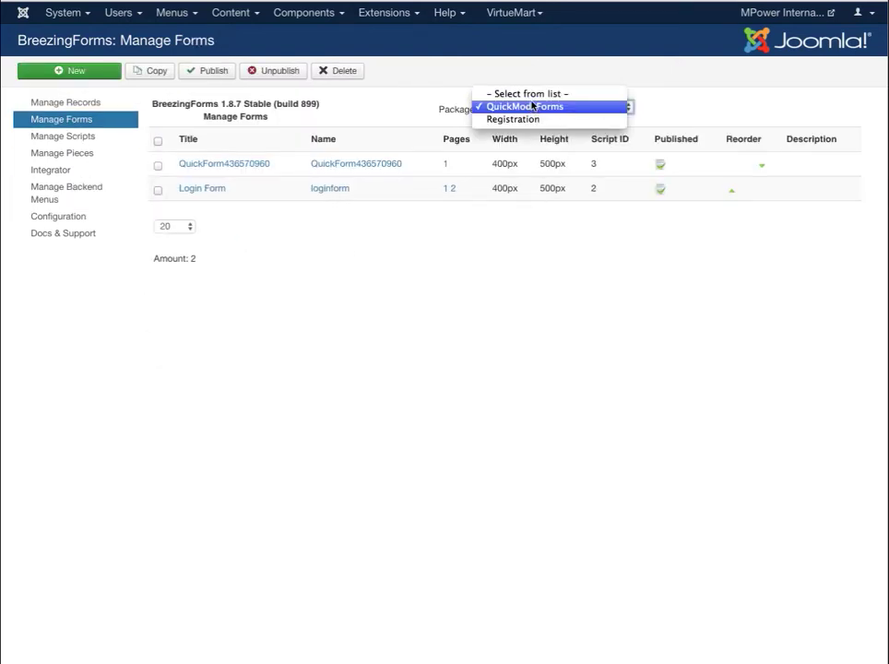
left_click(527, 107)
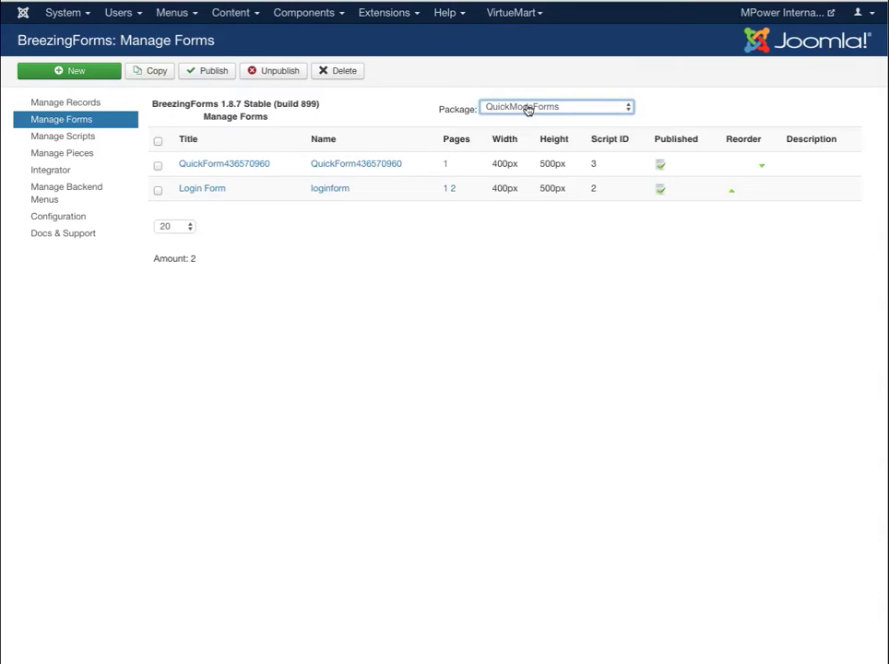
Create a new form titled 'SOS Form' with the name SOS_Form
left_click(72, 70)
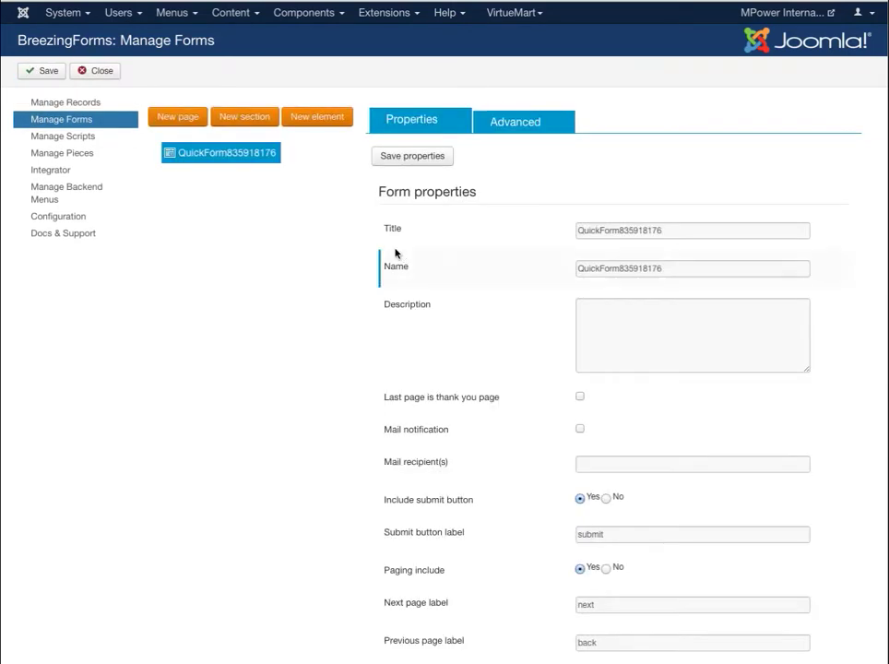
double_click(659, 231)
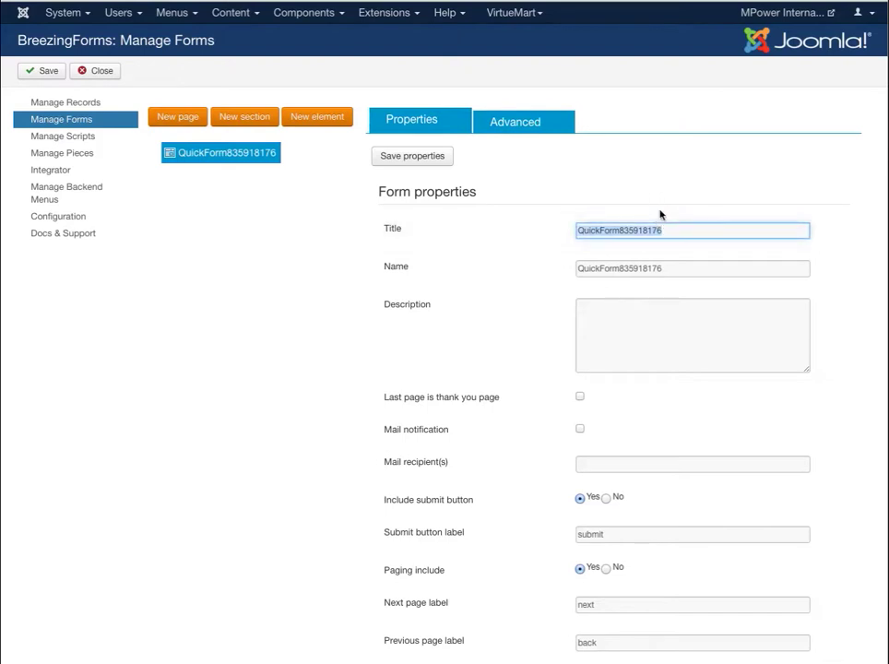
type("SOS Form")
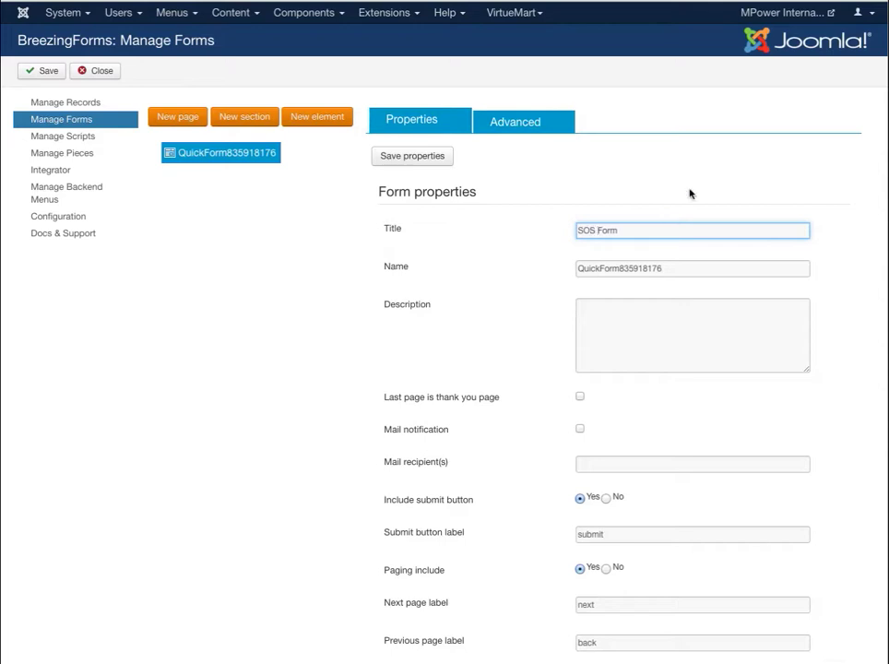
double_click(635, 267)
type("SOS Form")
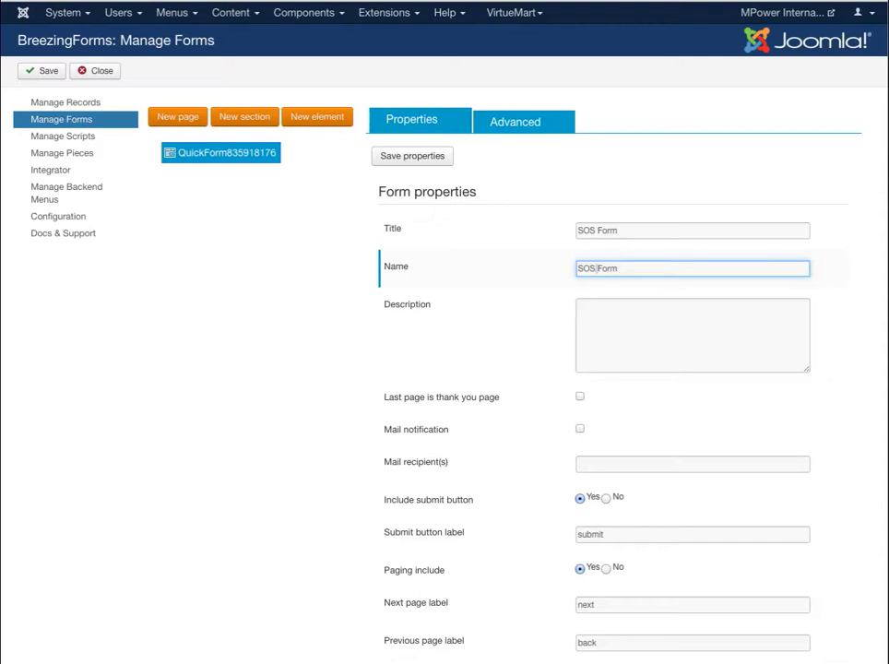
scroll(503, 302, "down", 1)
scroll(393, 304, "down", 1)
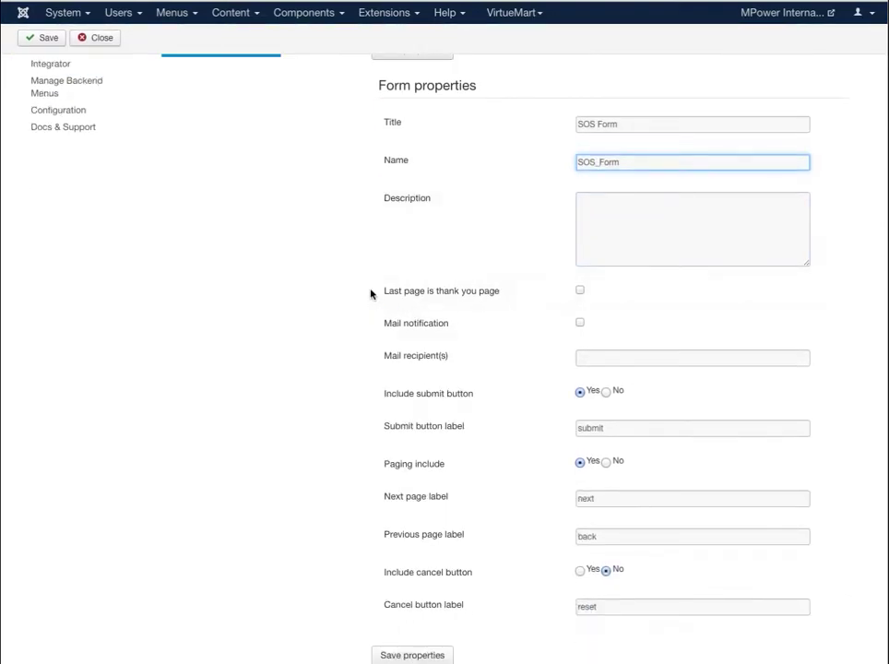
scroll(314, 280, "up", 1)
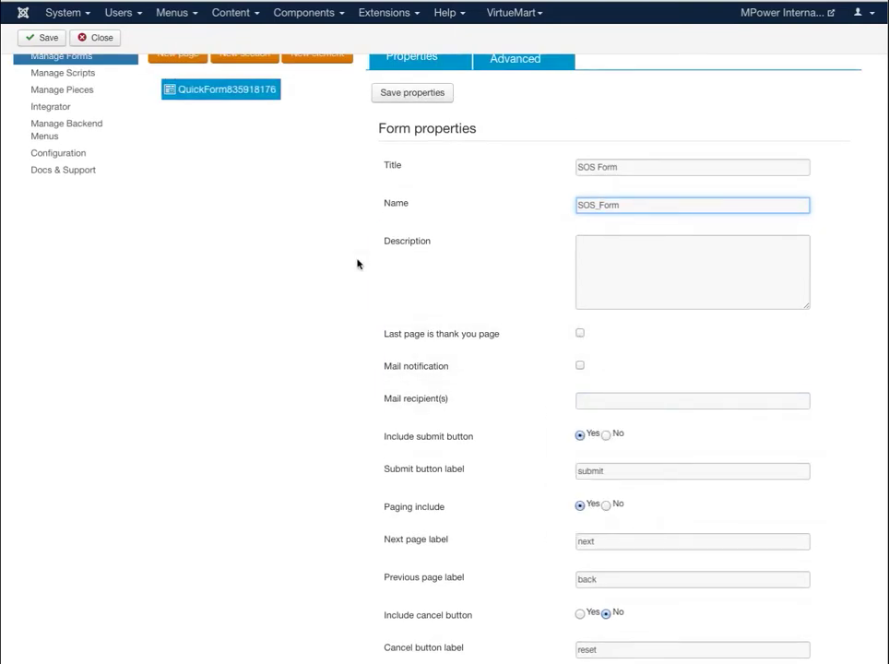
Make the last page a thank-you page, enable mail notification to the recipient, and save
left_click(580, 334)
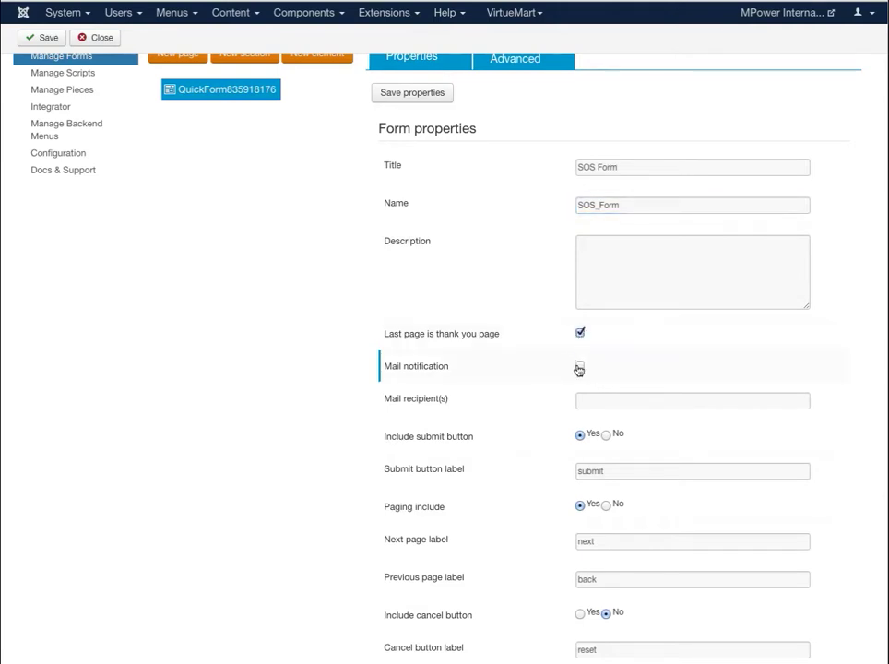
left_click(580, 367)
left_click(602, 401)
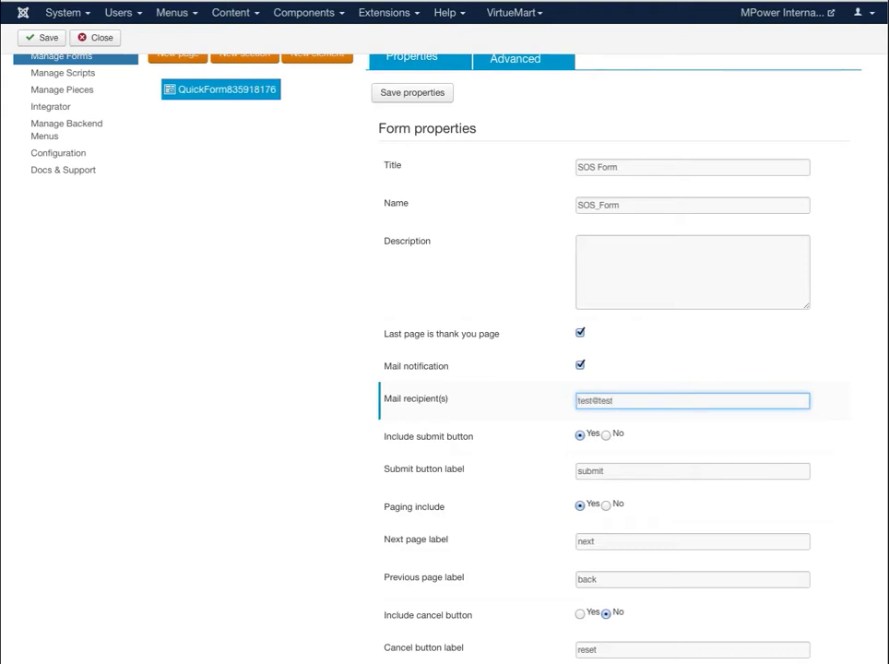
scroll(480, 359, "down", 1)
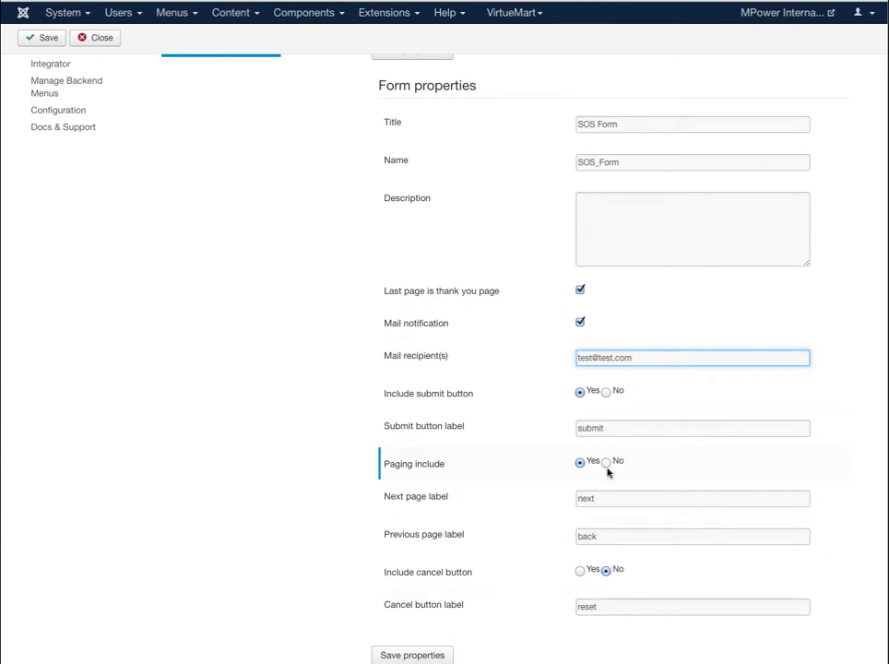
scroll(607, 468, "up", 2)
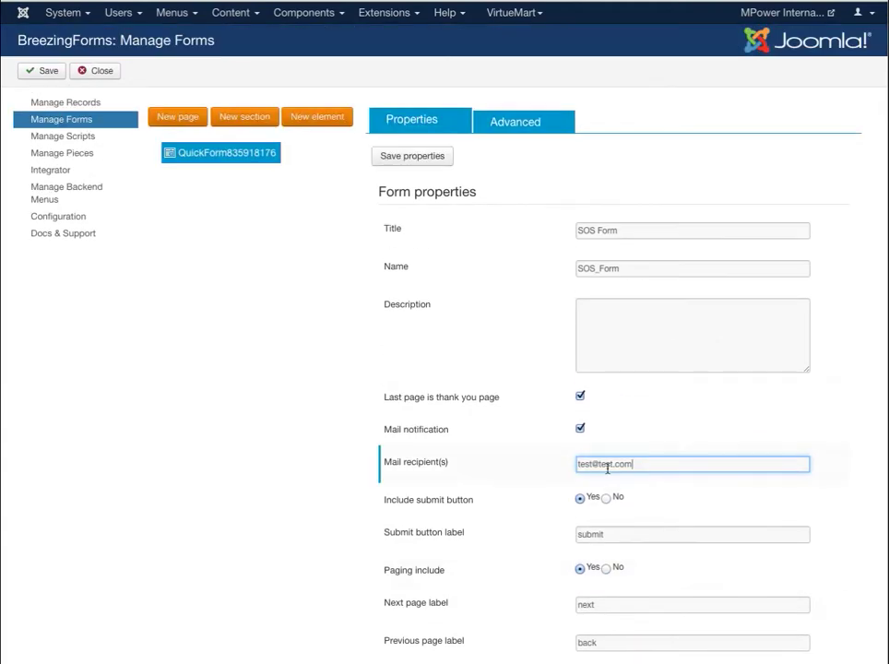
left_click(414, 158)
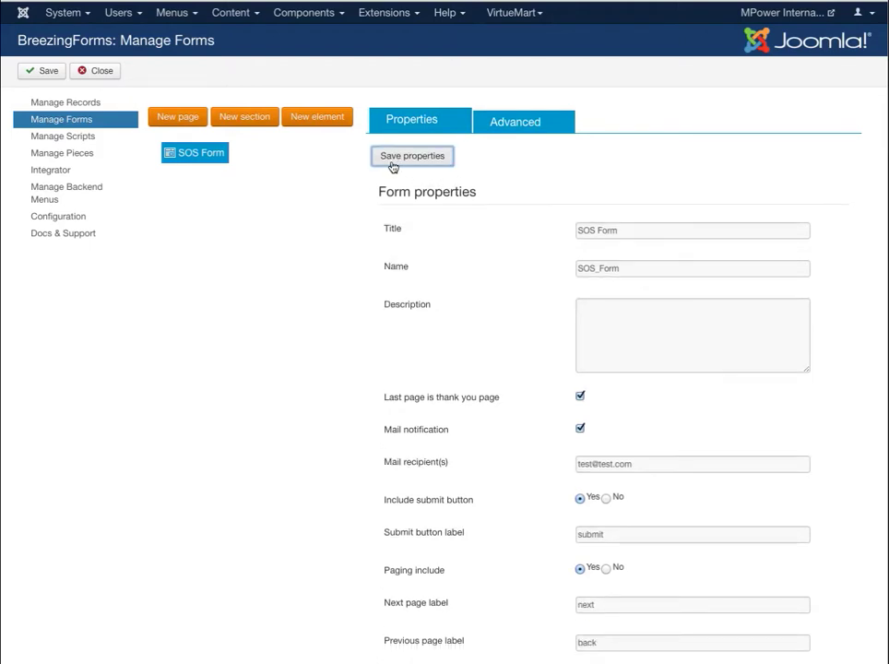
left_click(51, 74)
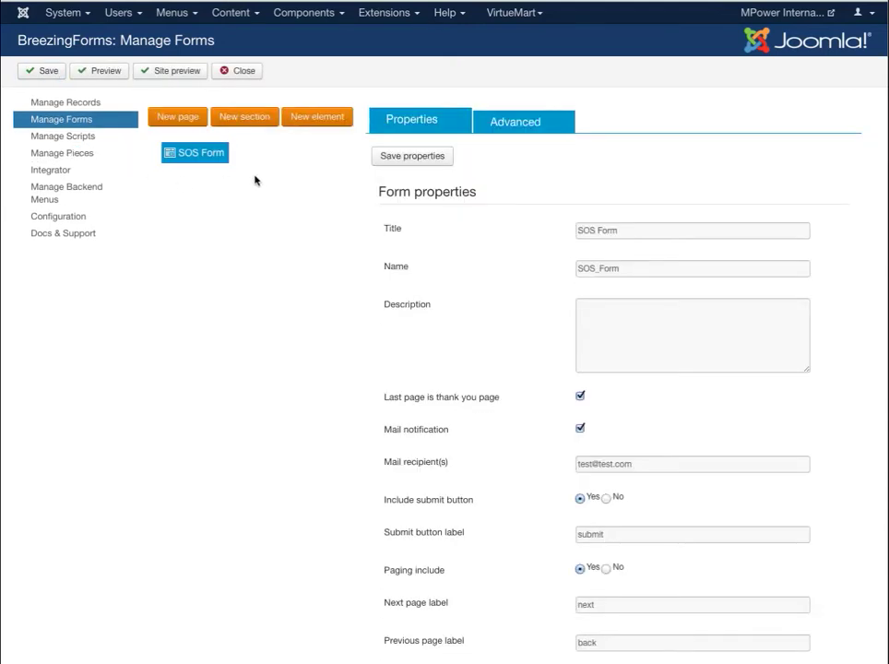
Add two pages to the SOS Form
left_click(184, 120)
left_click(209, 157)
left_click(190, 122)
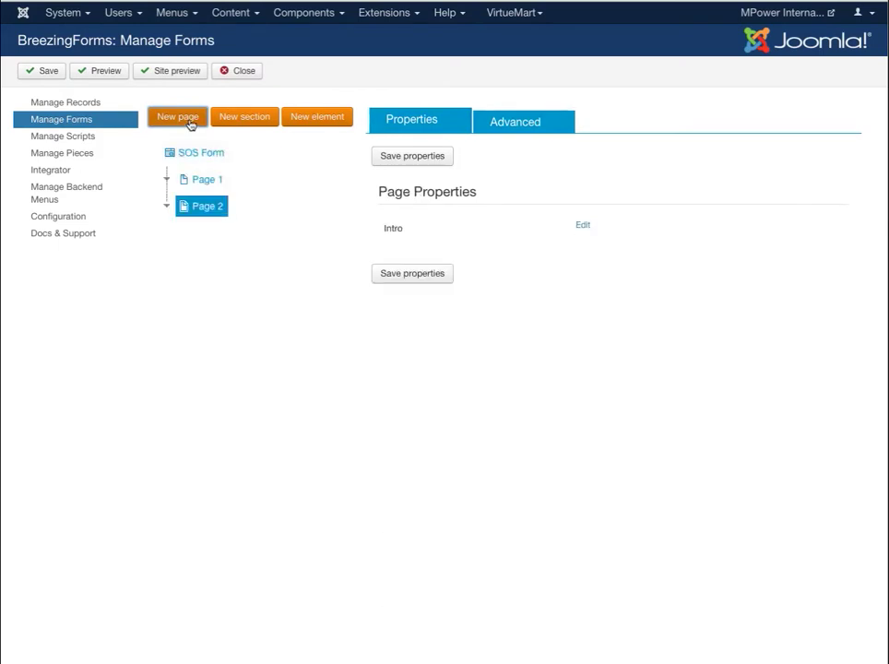
Set Page 2's intro to 'Thanks for filling my form' and save the form
left_click(585, 226)
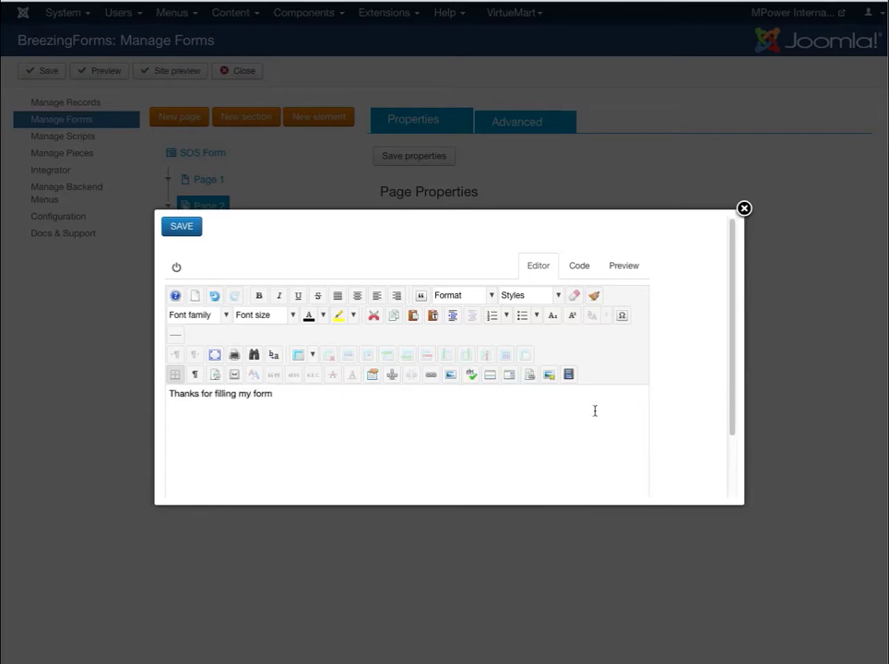
scroll(595, 411, "down", 2)
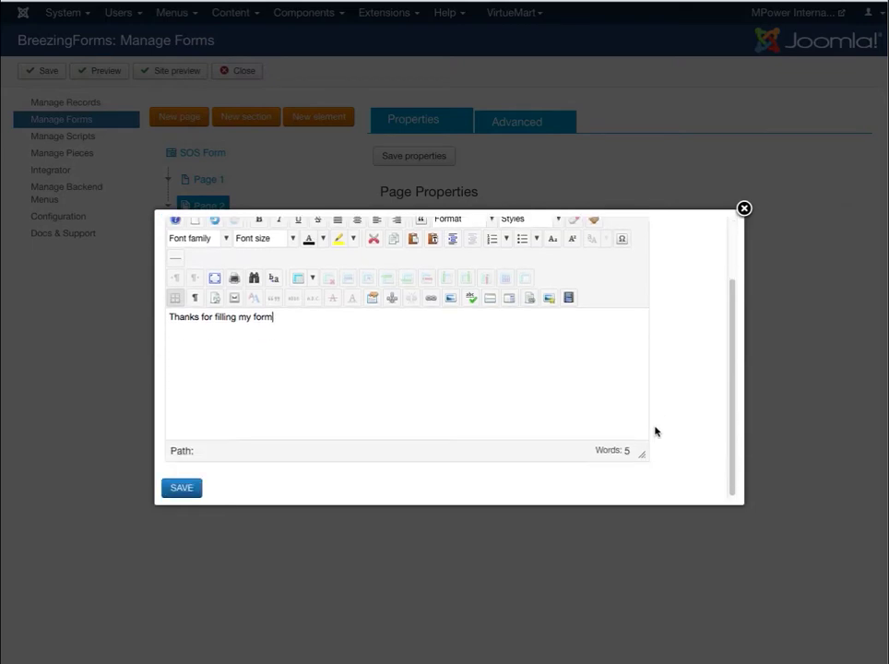
left_click(182, 489)
left_click(428, 276)
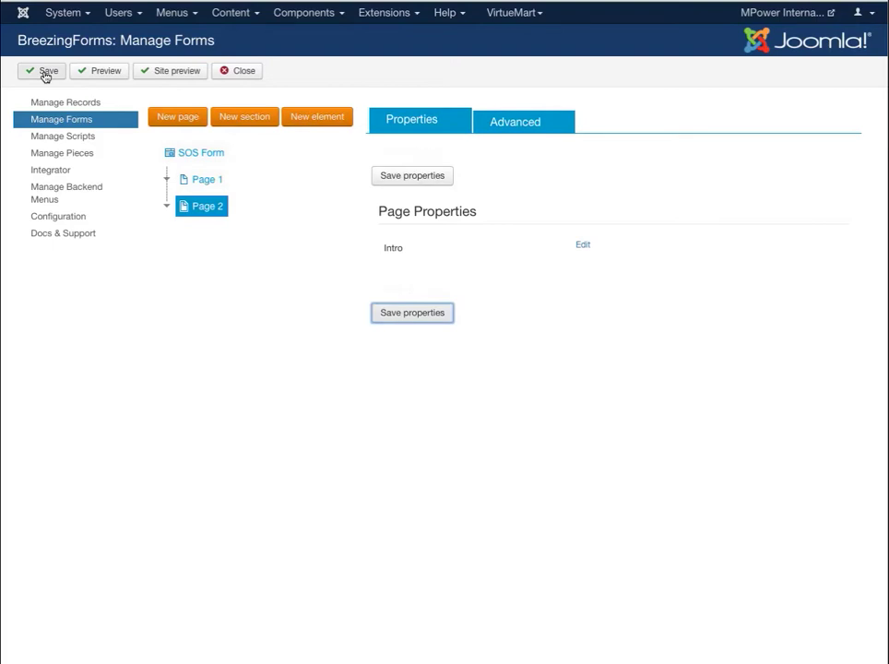
left_click(45, 73)
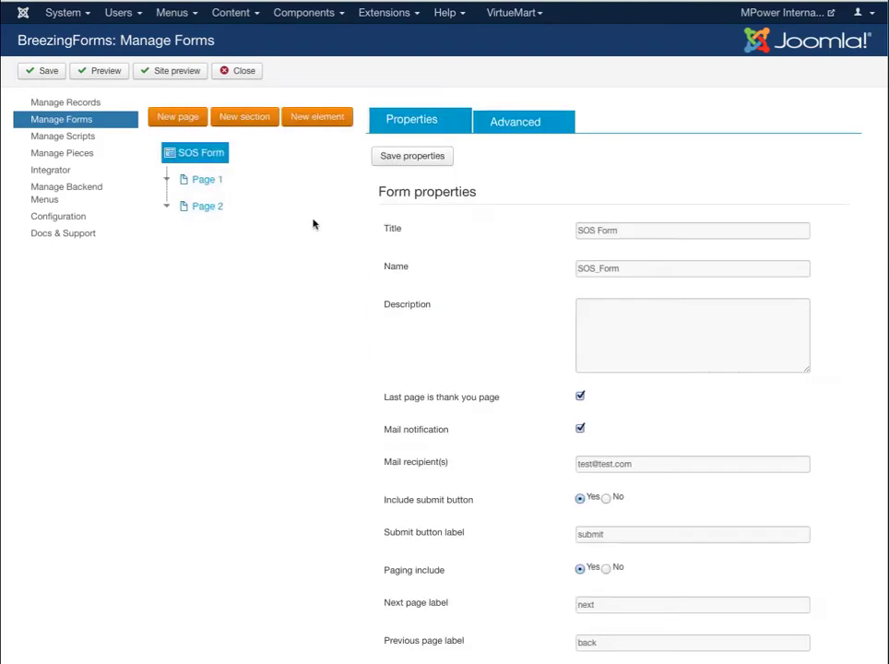
Add a section on Page 1 titled 'Personal Details', named PersonalDetails
left_click(208, 184)
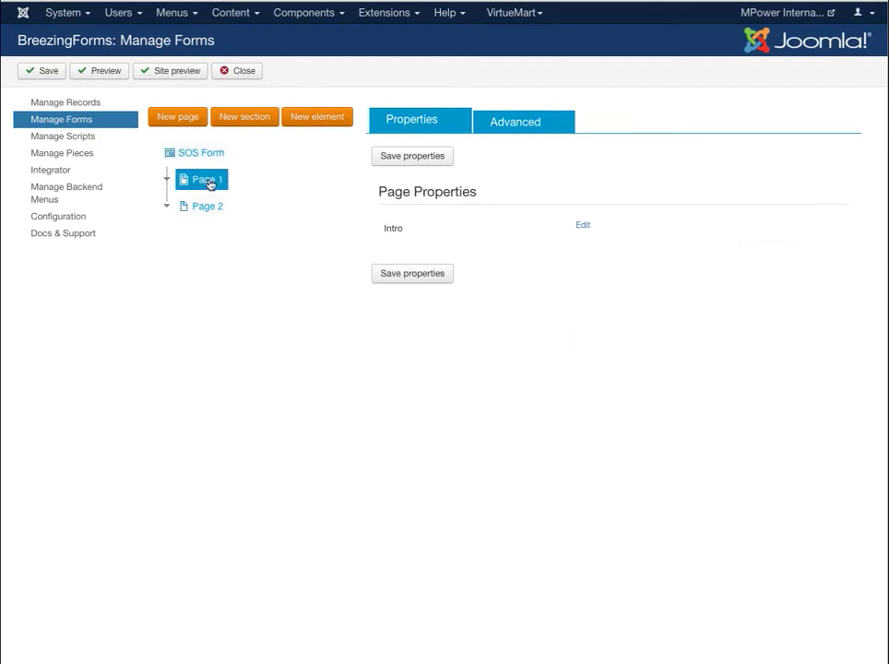
left_click(245, 118)
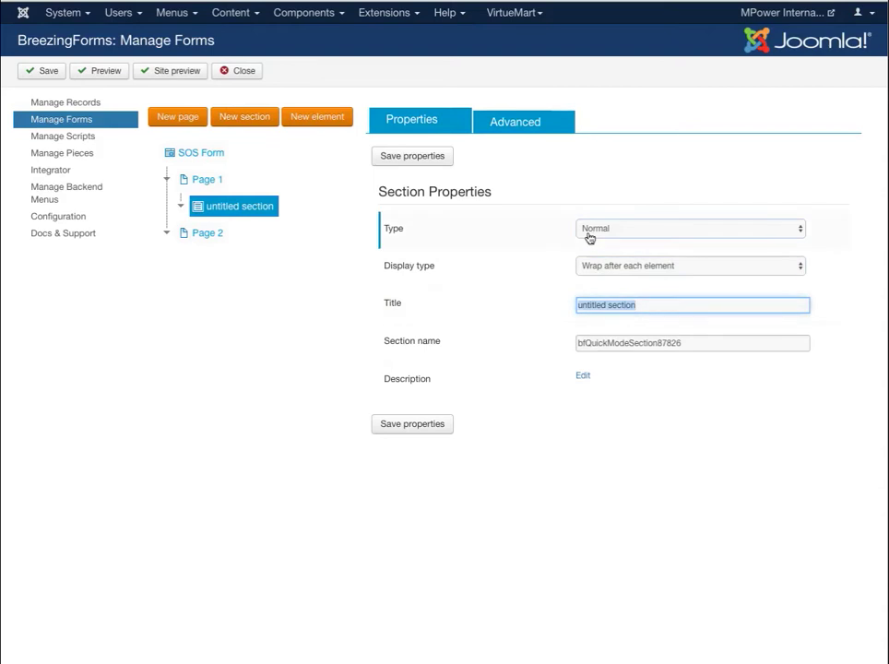
type("Personal Details")
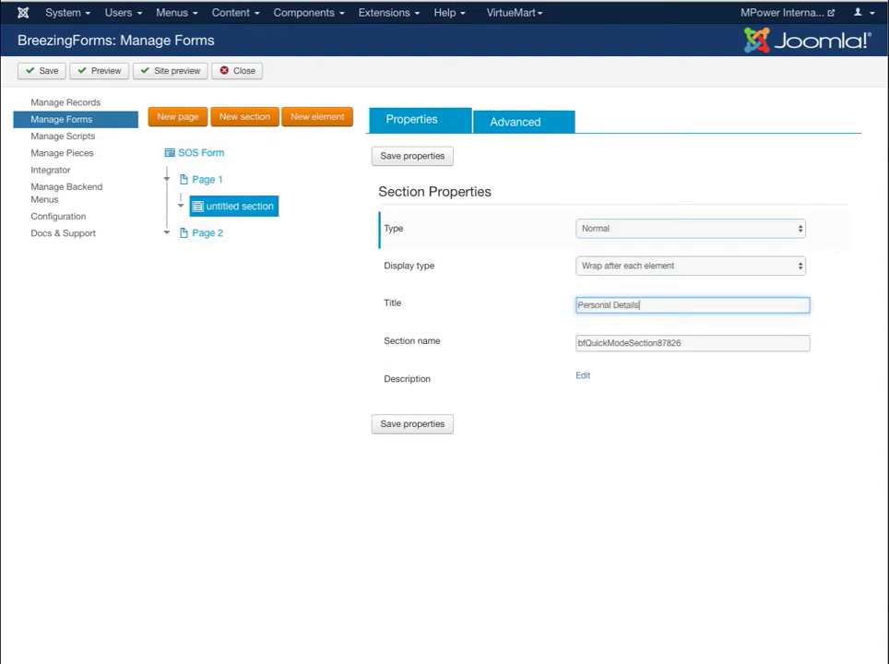
key("ctrl+a")
key("ctrl+c")
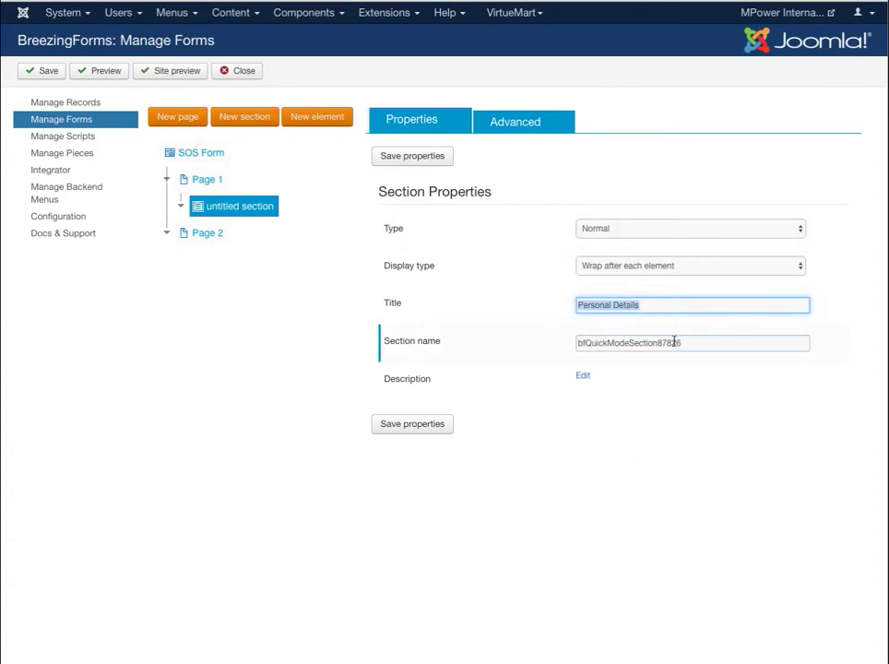
double_click(675, 341)
key("ctrl+v")
left_click(610, 342)
key("BackSpace")
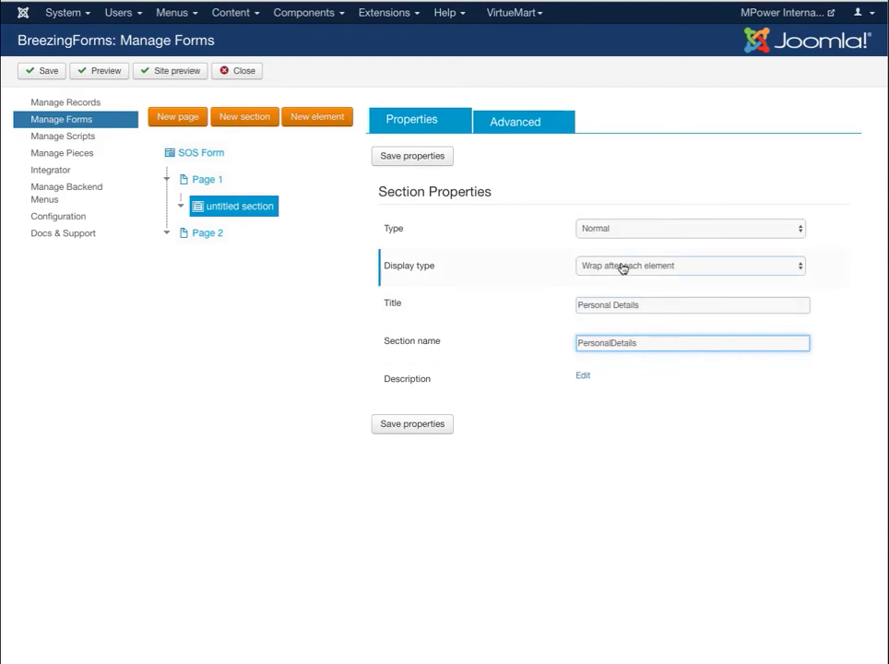
Set the section to wrap after each element, save, and select Personal Details
left_click(623, 267)
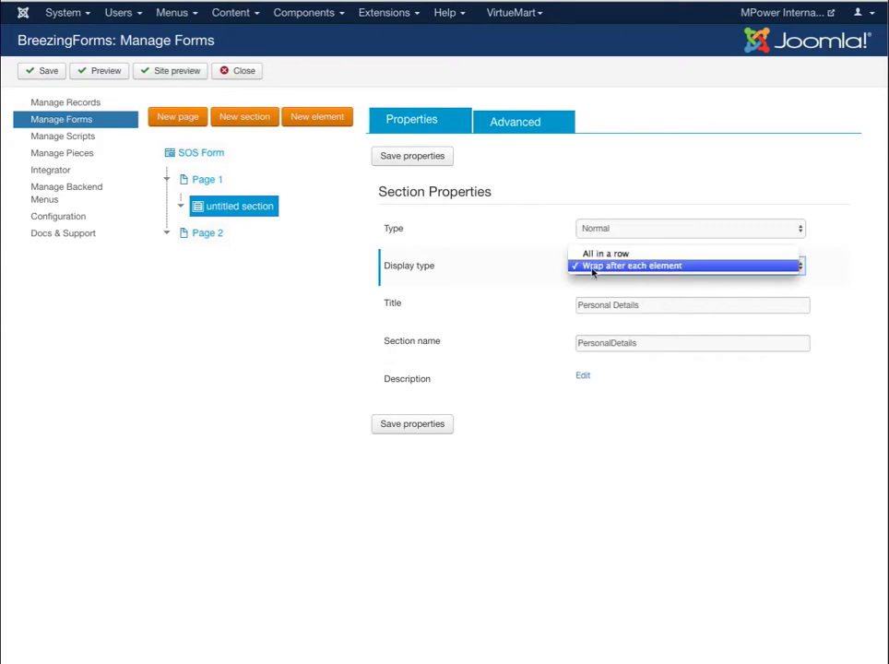
left_click(406, 435)
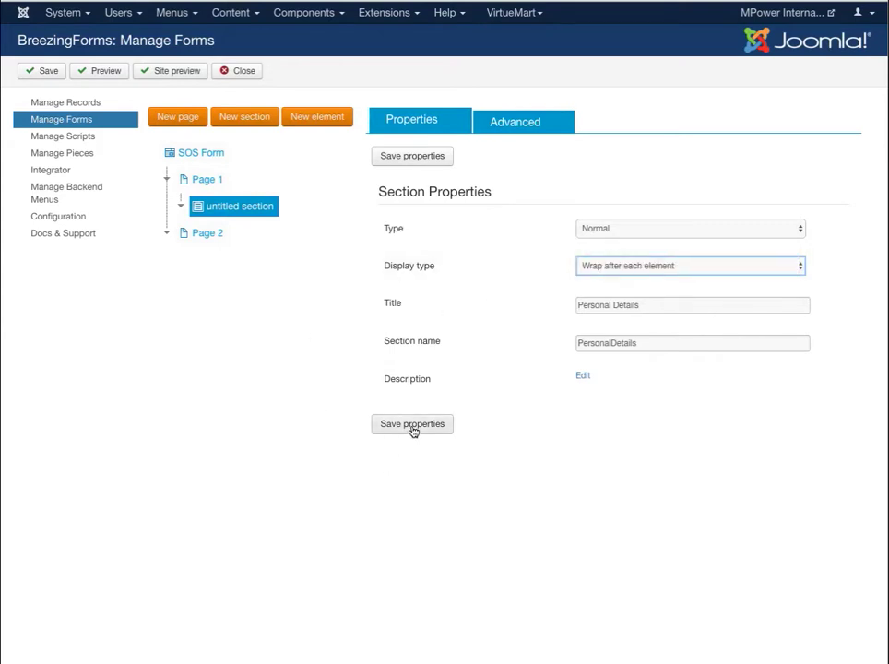
left_click(412, 426)
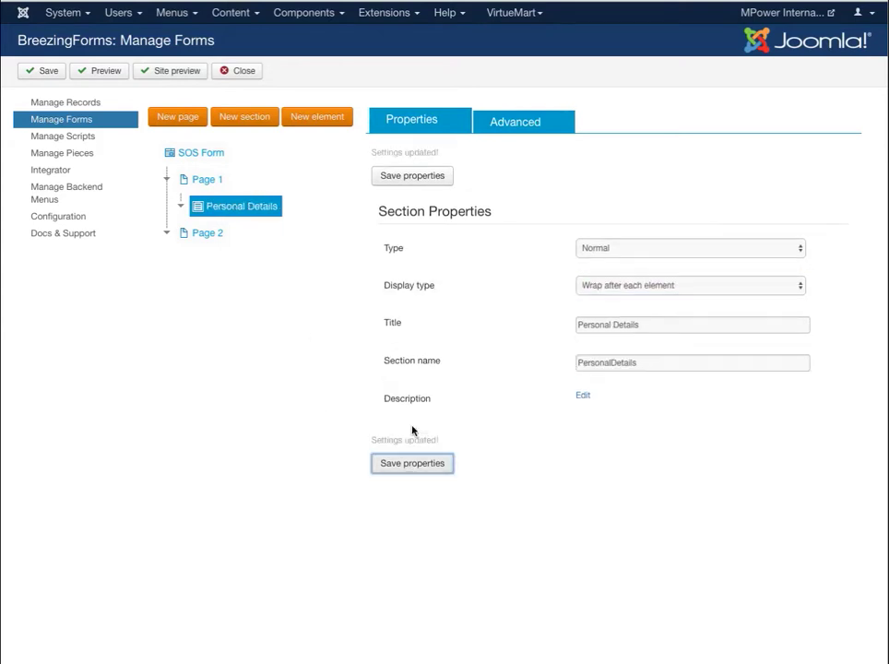
left_click(48, 72)
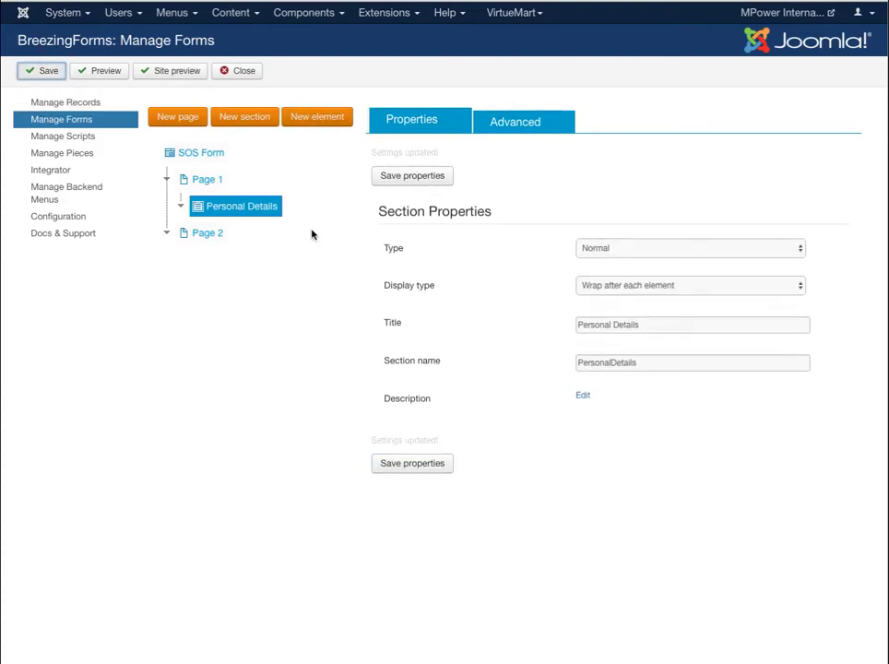
left_click(238, 210)
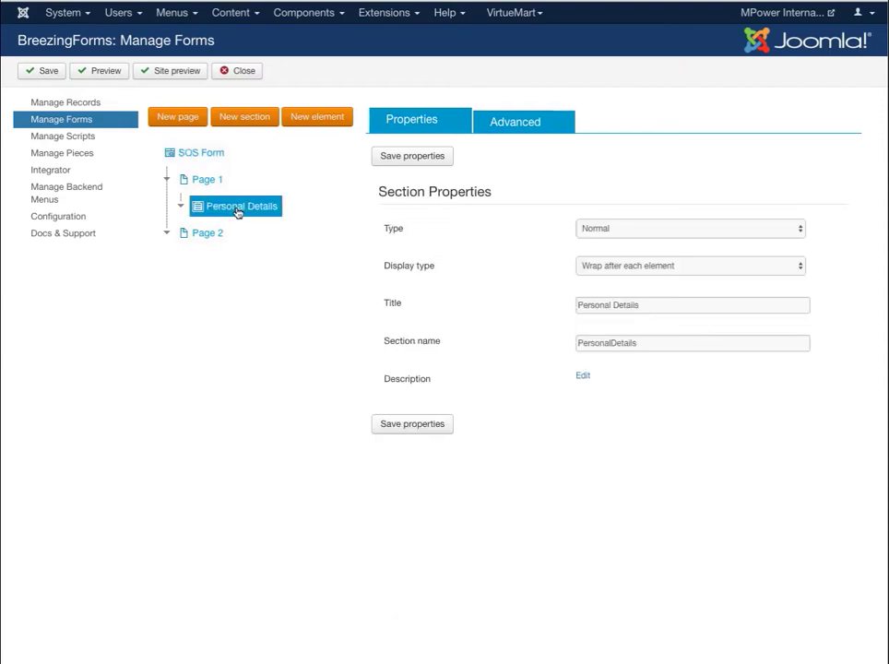
Add a new element to Personal Details with label and name 'Name'
left_click(310, 118)
scroll(873, 290, "down", 1)
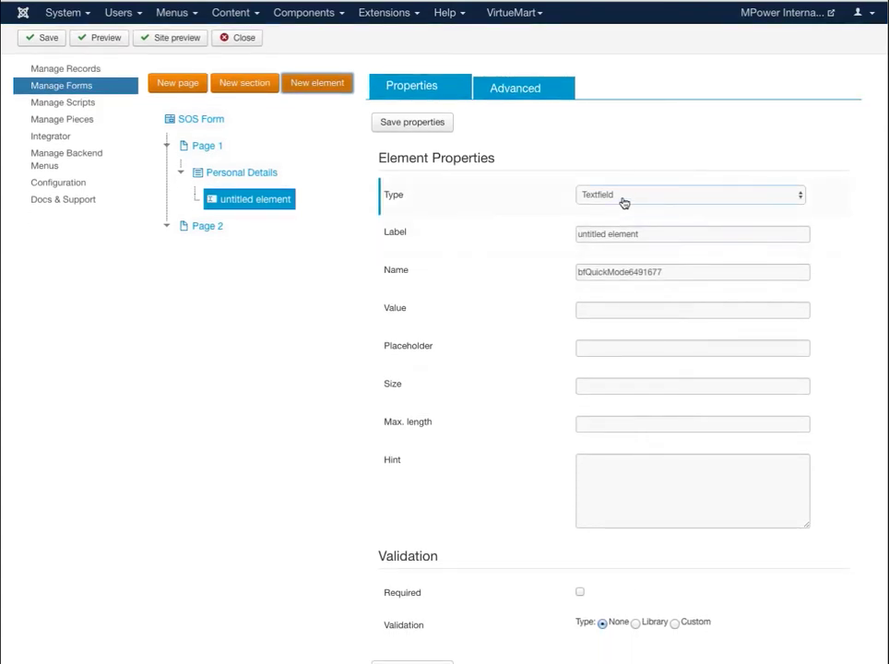
left_click(655, 233)
type("Name")
left_click(668, 273)
key("ctrl+a")
type("Name")
scroll(522, 351, "down", 1)
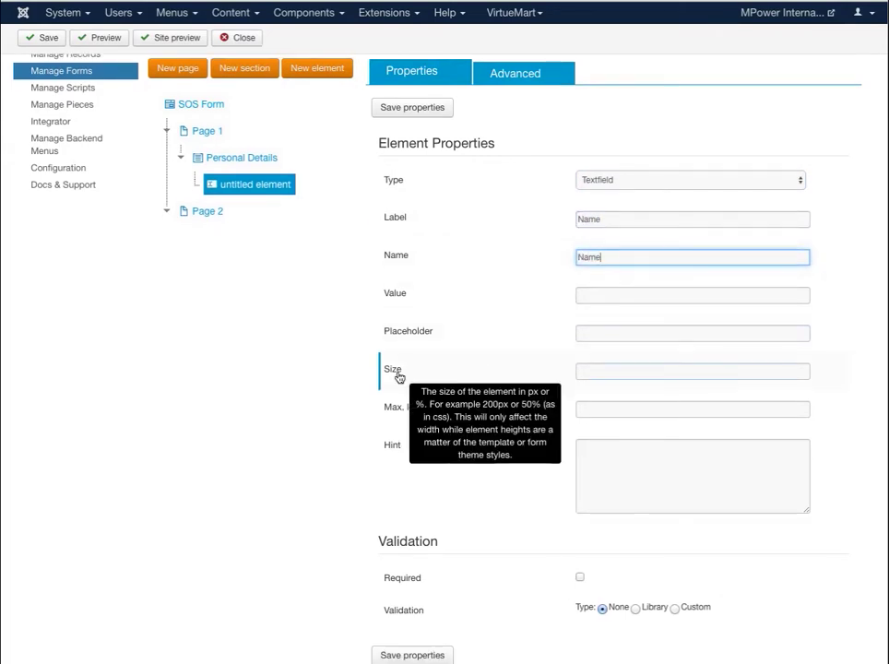
Make Name required with Library validation ff_valuenotempty
left_click(580, 577)
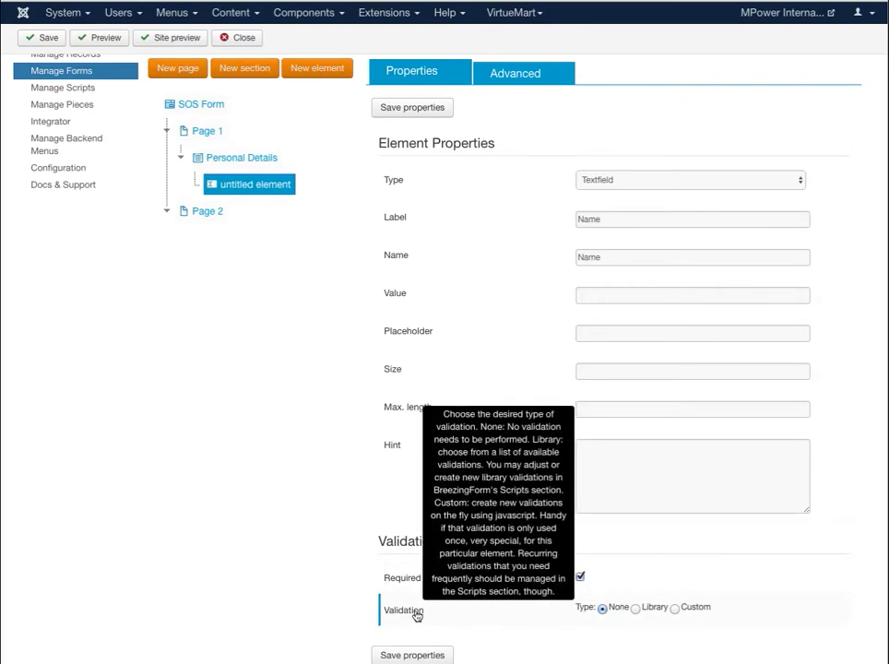
left_click(634, 609)
scroll(740, 553, "down", 3)
left_click(478, 593)
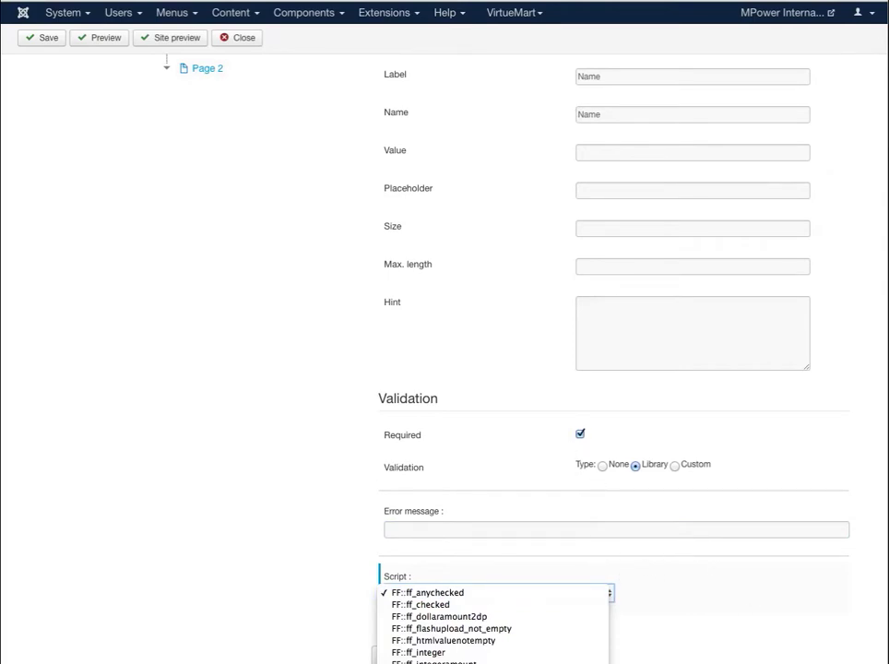
key("Escape")
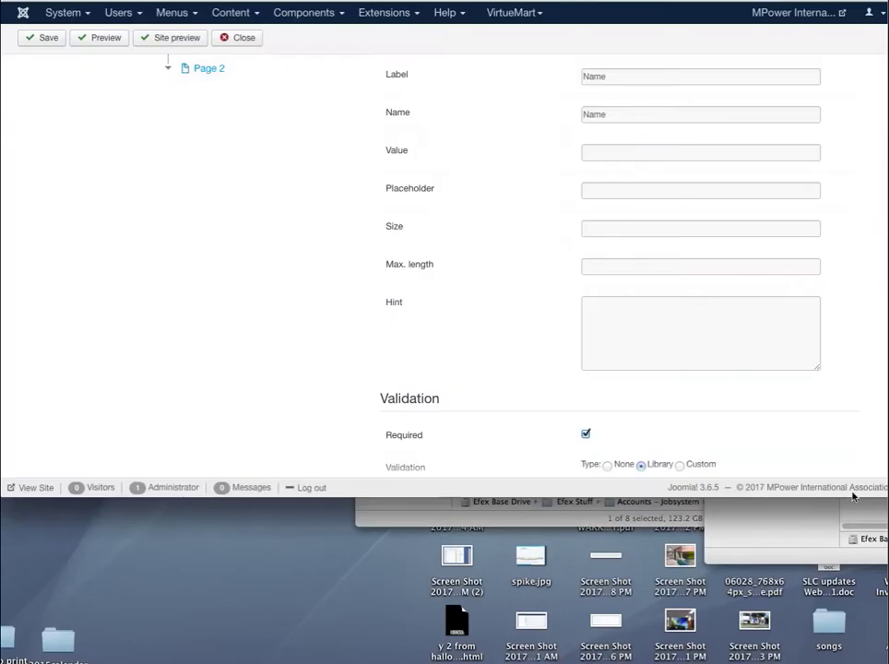
scroll(596, 308, "down", 5)
left_click(524, 375)
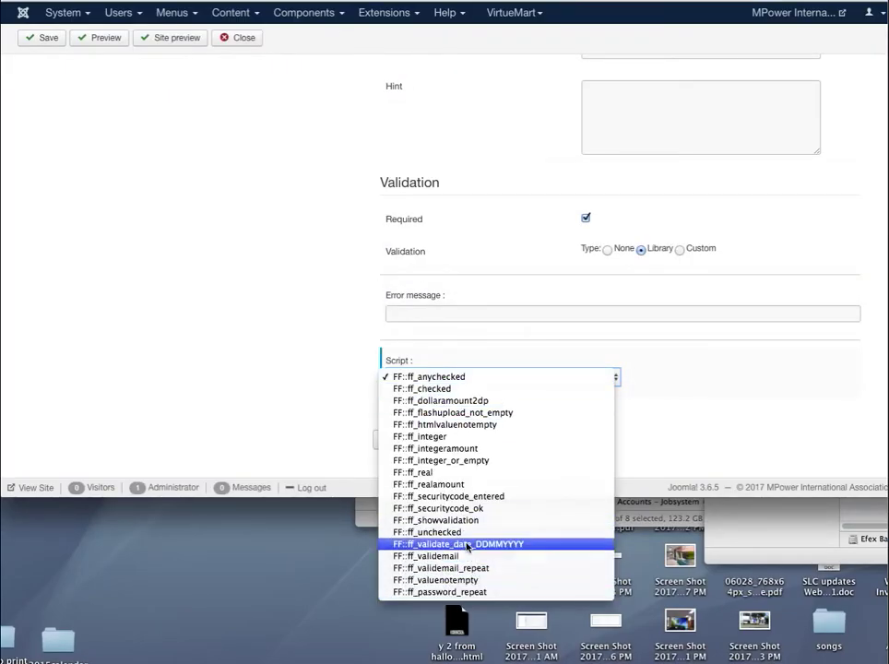
left_click(464, 580)
key("super+h")
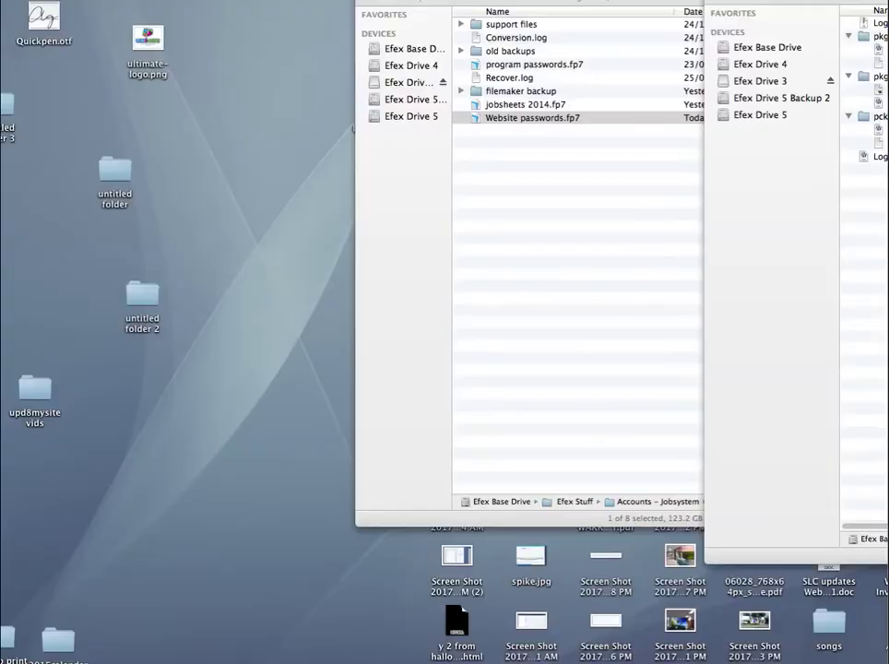
key("super+Tab")
Give Name the error message 'Please enter your Name' and save the form
left_click(429, 459)
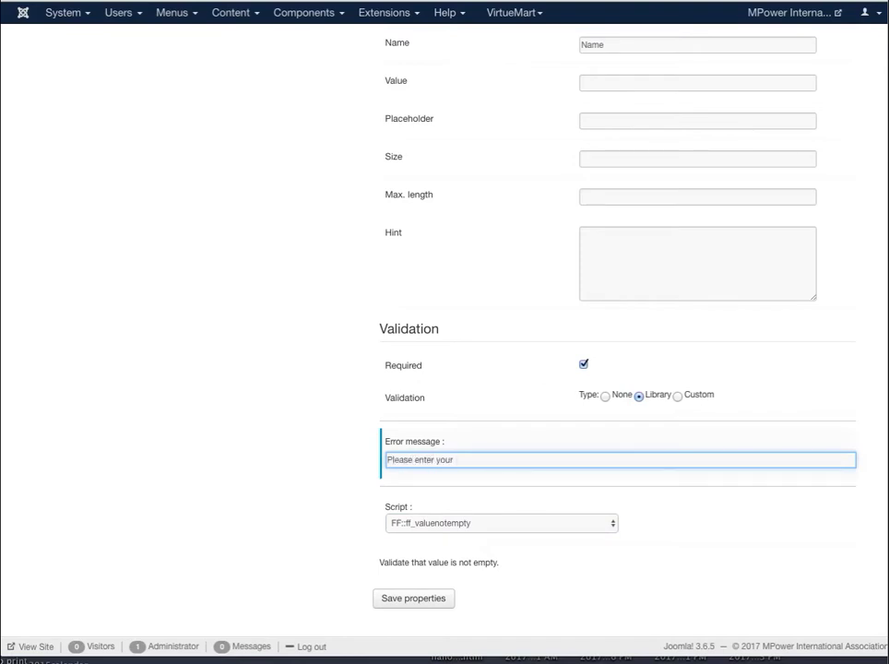
left_click(412, 597)
scroll(369, 452, "up", 2)
scroll(358, 416, "up", 4)
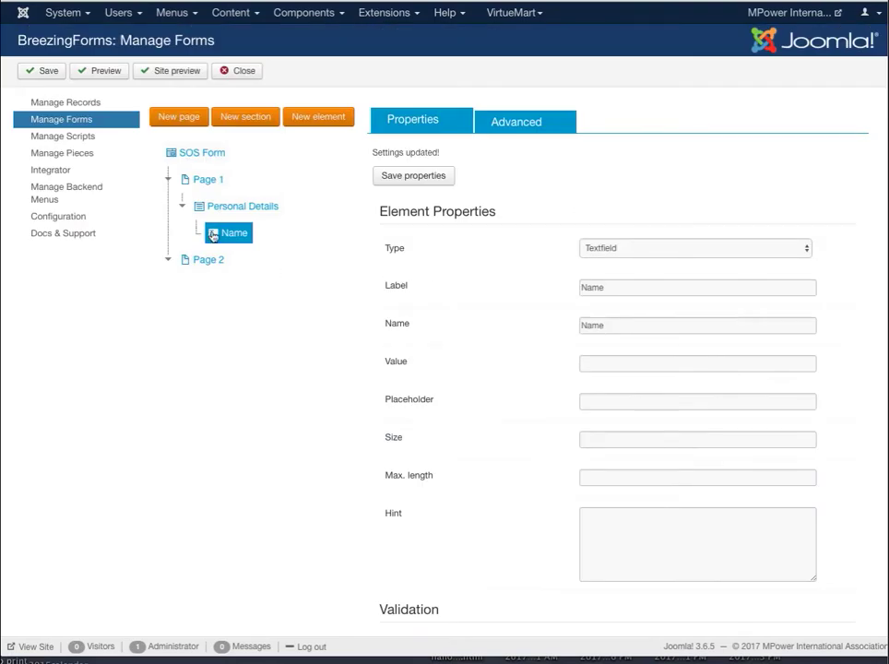
left_click(29, 72)
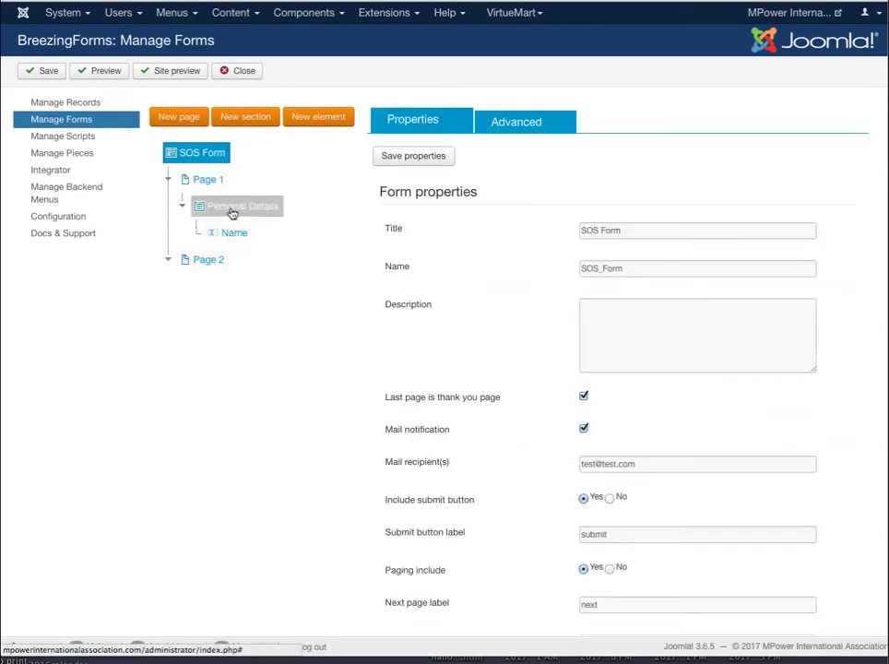
Add a text field to Personal Details with label and name 'Phone'
left_click(231, 213)
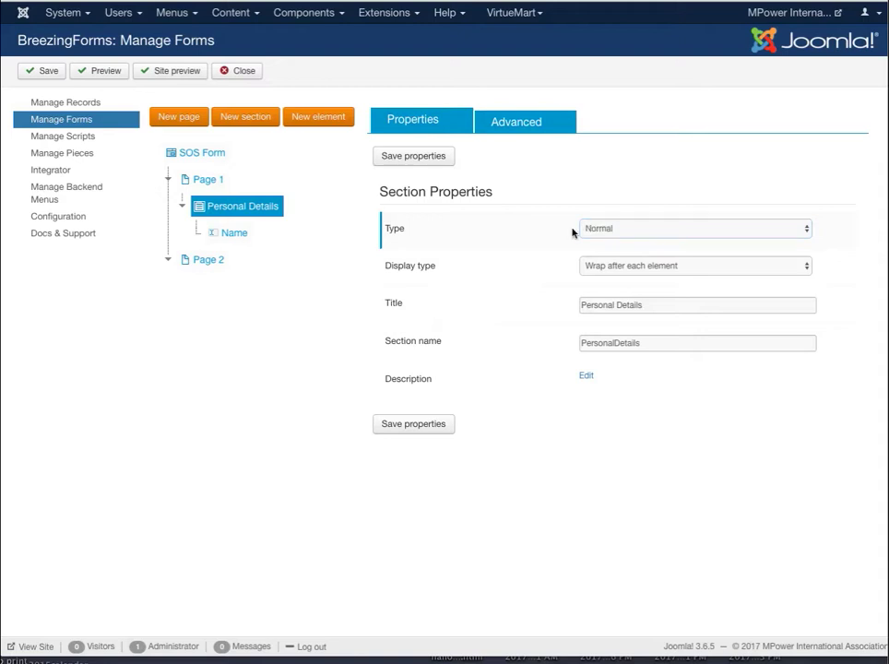
left_click(609, 229)
left_click(554, 243)
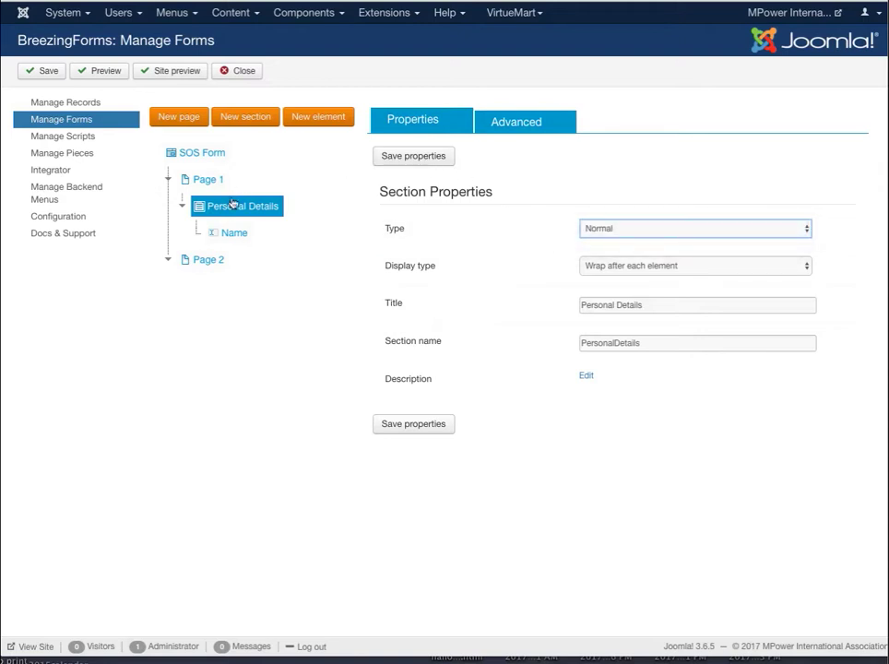
left_click(306, 119)
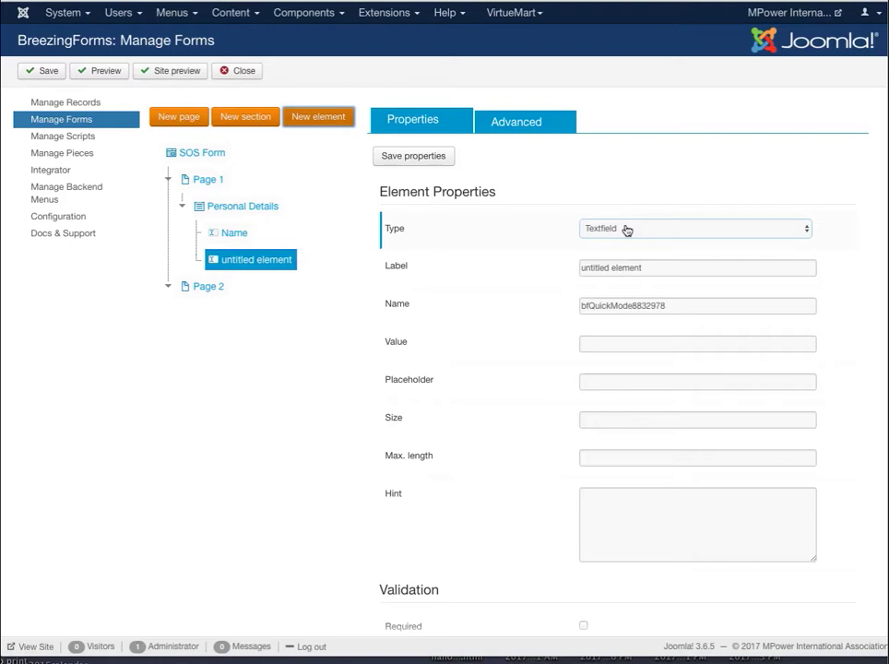
left_click(627, 230)
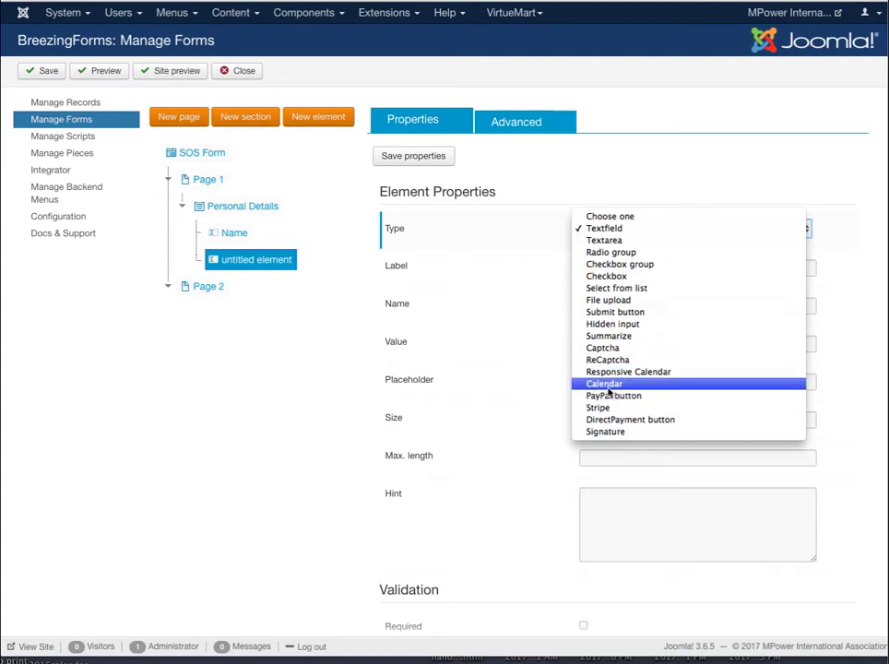
left_click(359, 351)
left_click(638, 266)
key("super+a")
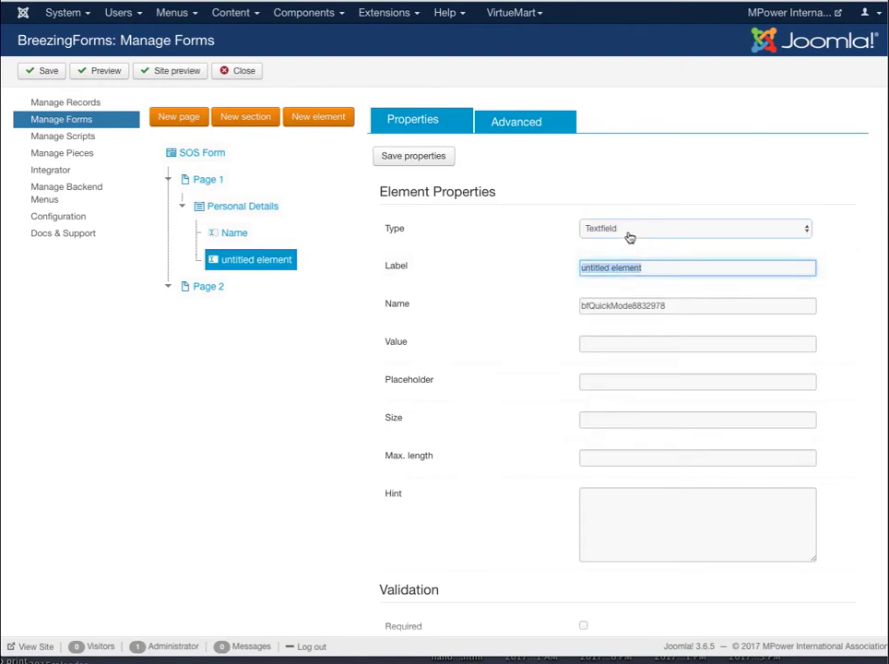
type("Phone")
double_click(677, 304)
type("Phone")
Make Phone required with ff_valuenotempty and error 'Please enter your Phone', then save
scroll(488, 419, "down", 2)
left_click(583, 520)
left_click(638, 550)
scroll(638, 546, "down", 3)
left_click(544, 476)
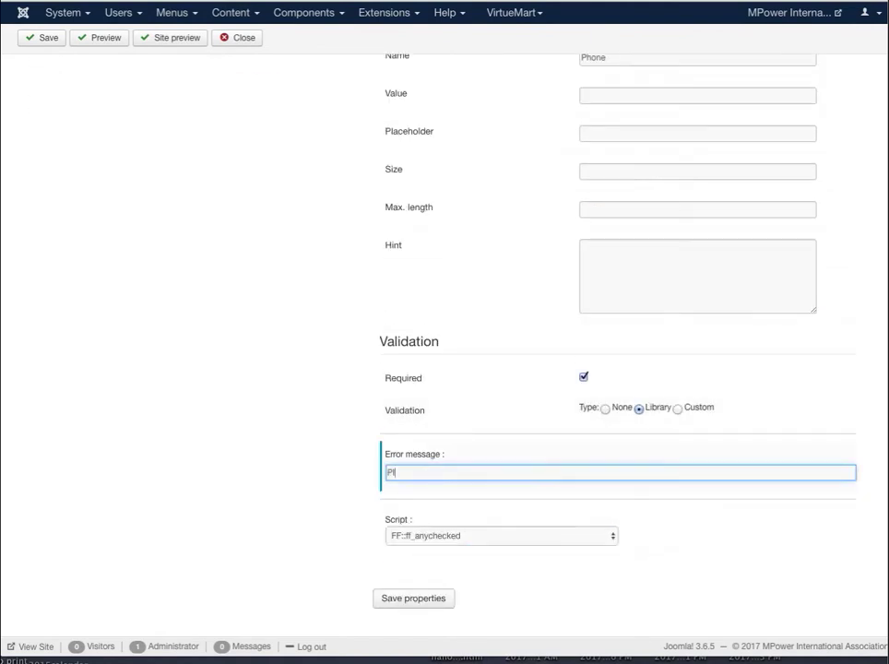
type("Please enter your Phone")
left_click(501, 536)
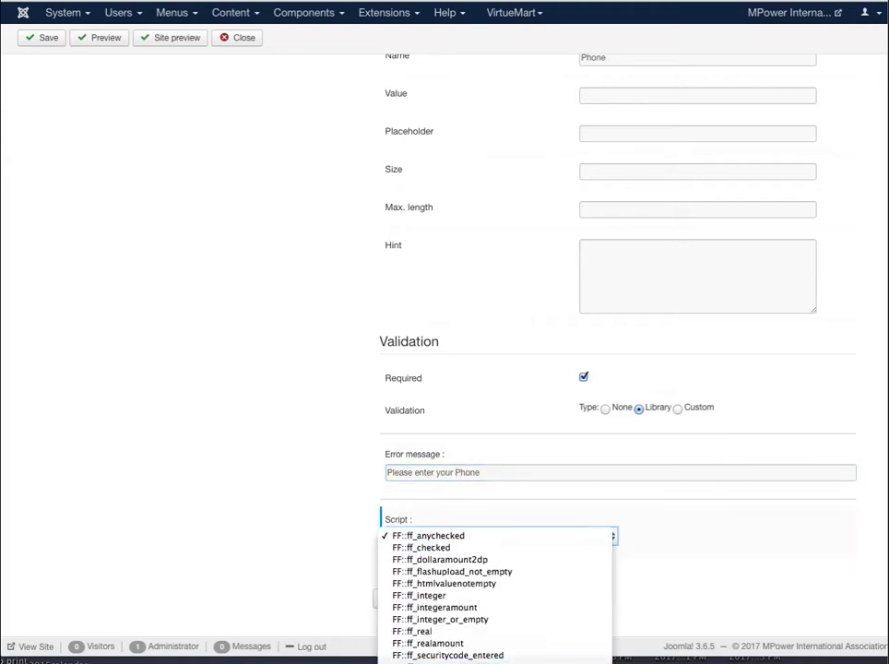
left_click(469, 645)
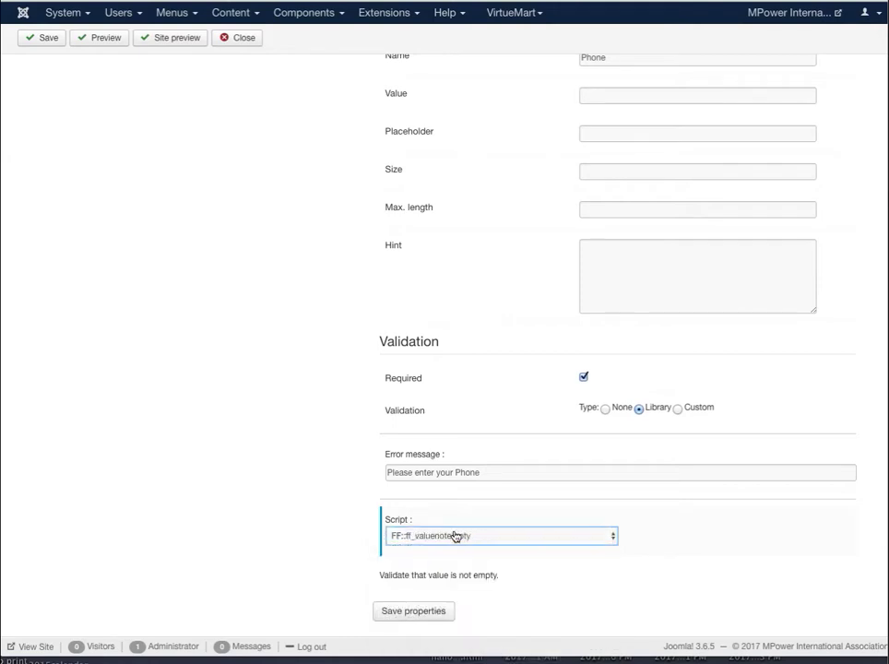
left_click(430, 613)
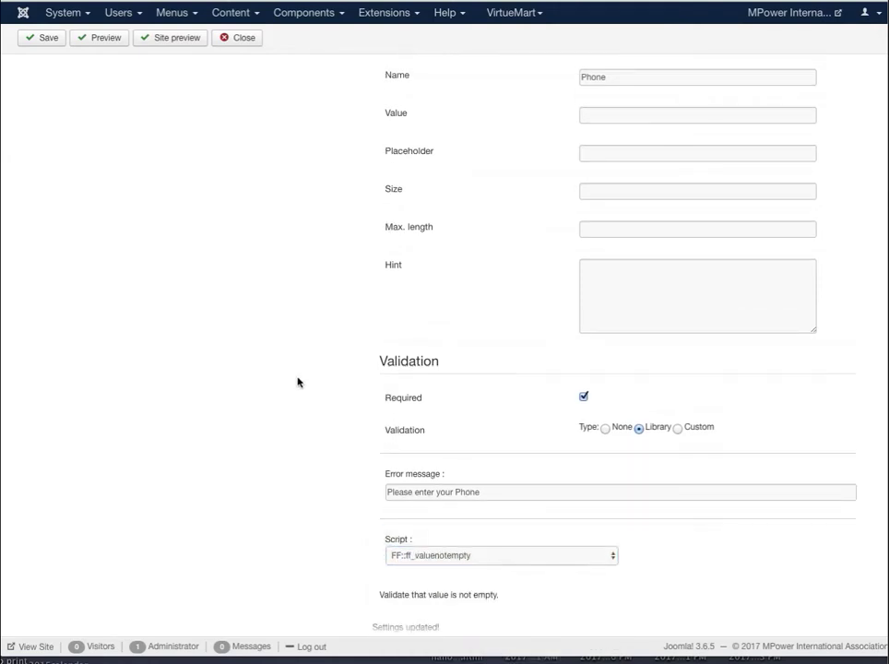
left_click(48, 48)
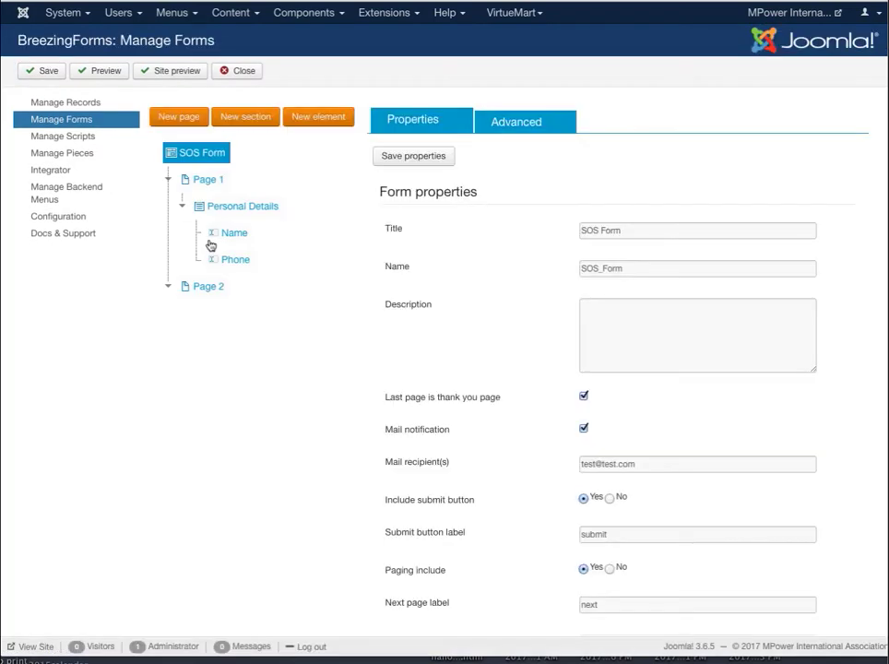
Add a third text field to Personal Details labelled 'Email'
left_click(231, 210)
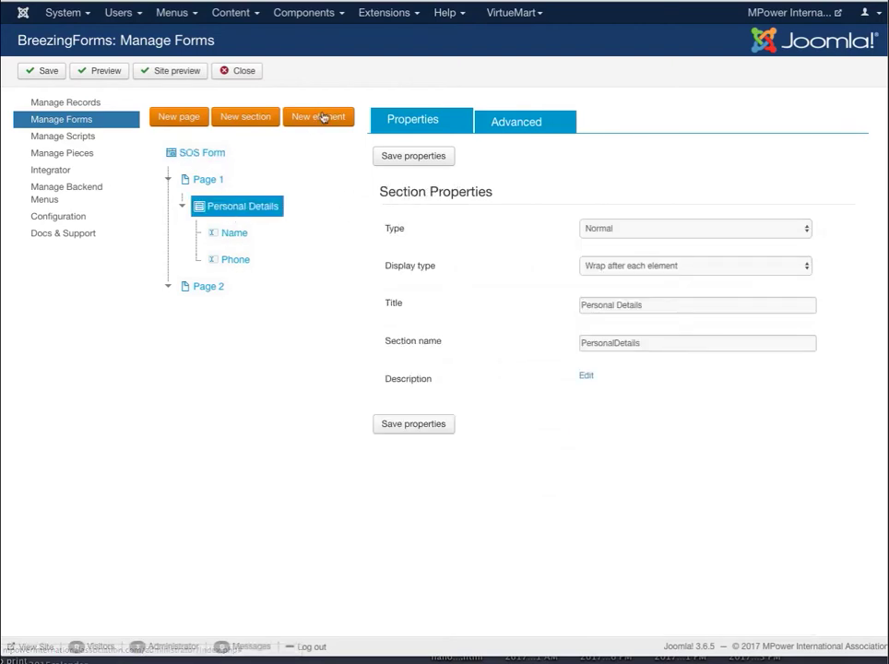
left_click(320, 118)
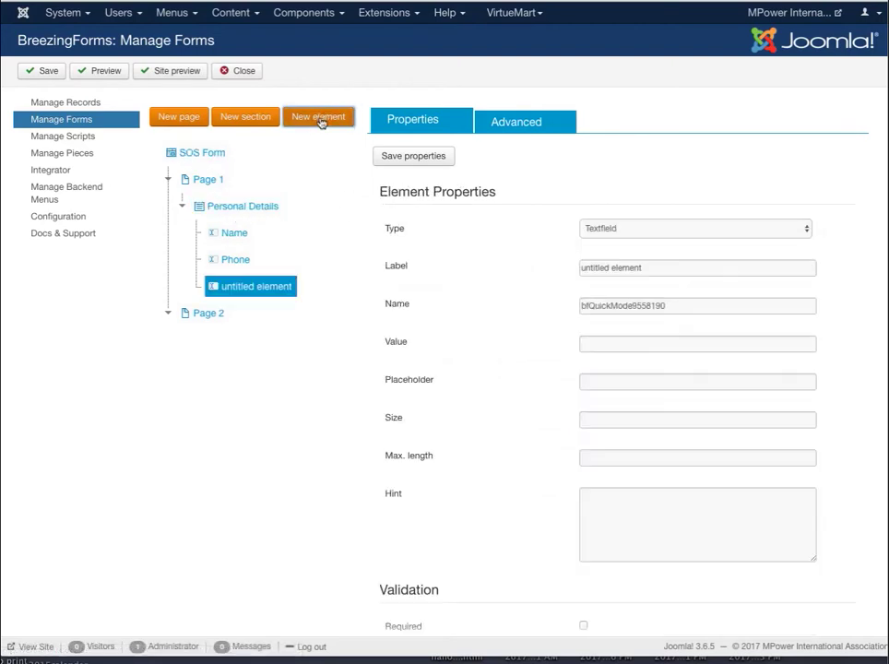
left_click(632, 234)
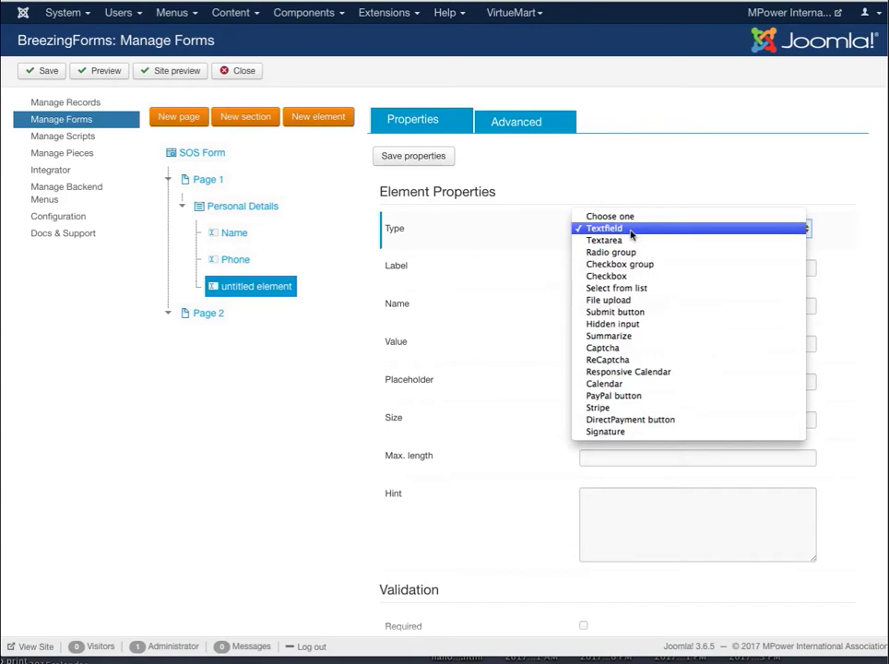
left_click(632, 236)
key("Tab")
type("Em")
key("Tab")
scroll(519, 402, "down", 1)
Make Email required with Library validation FF::ff_validemail
left_click(584, 520)
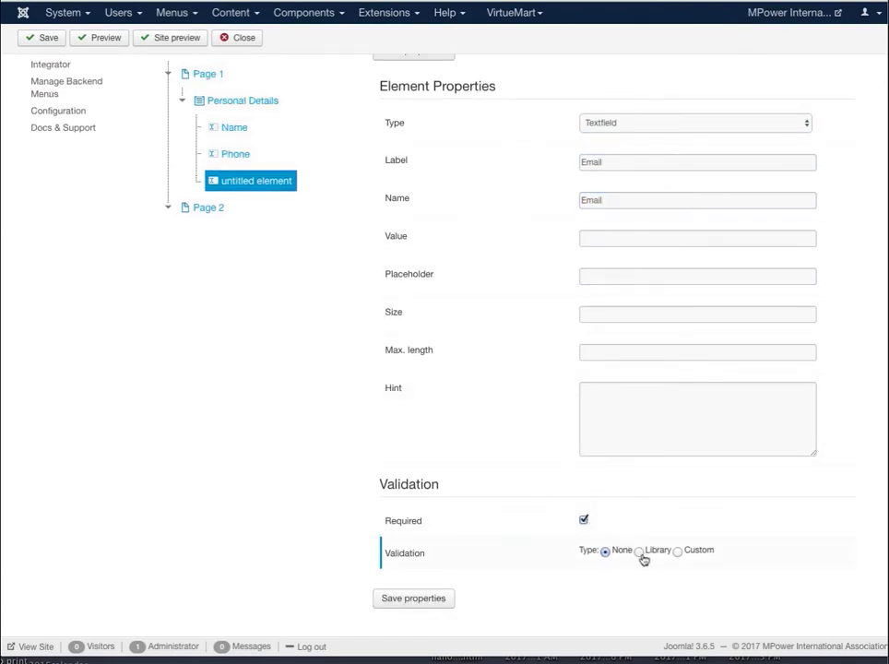
left_click(638, 551)
scroll(629, 454, "down", 1)
left_click(506, 536)
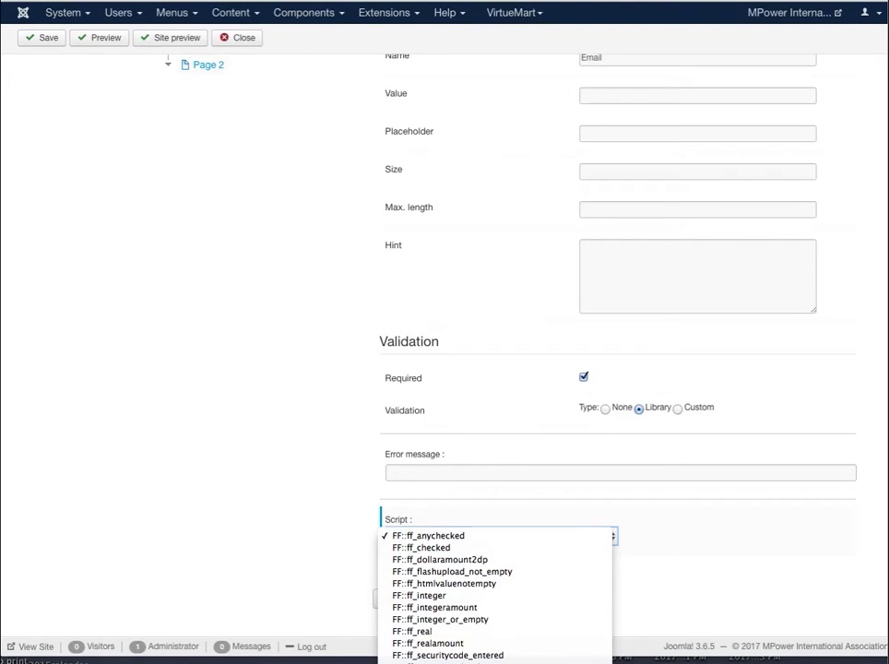
left_click(729, 609)
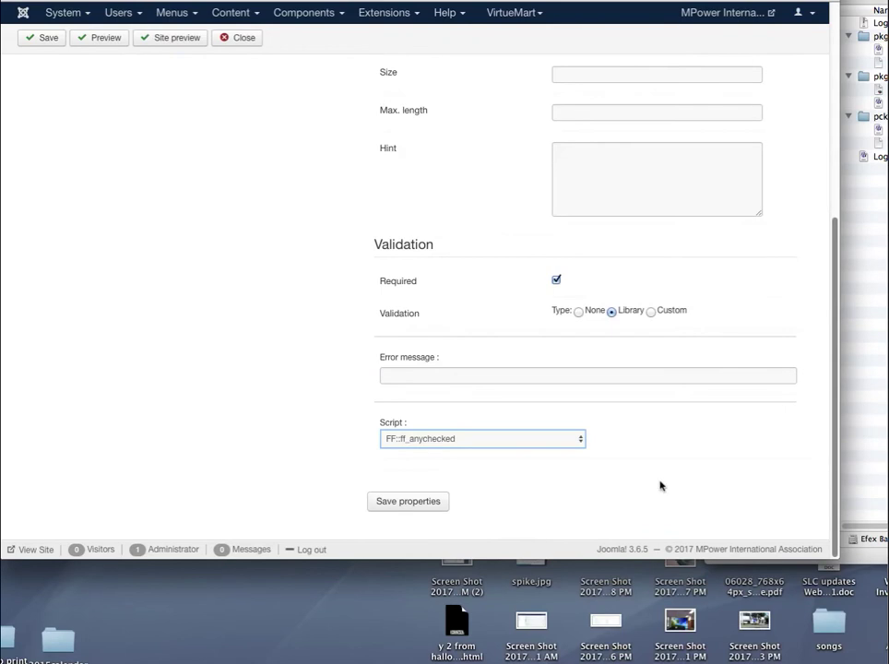
left_click(441, 438)
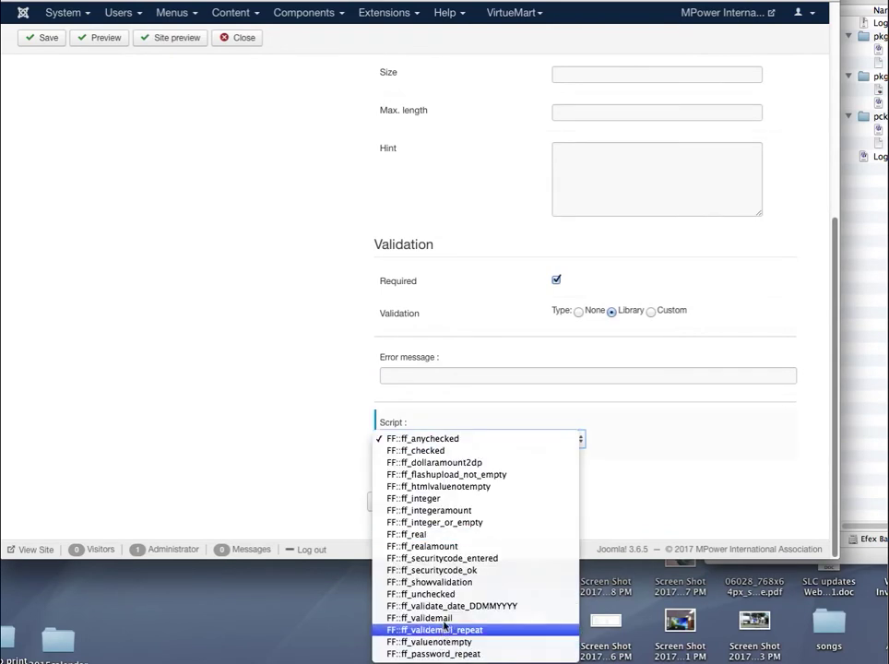
left_click(557, 618)
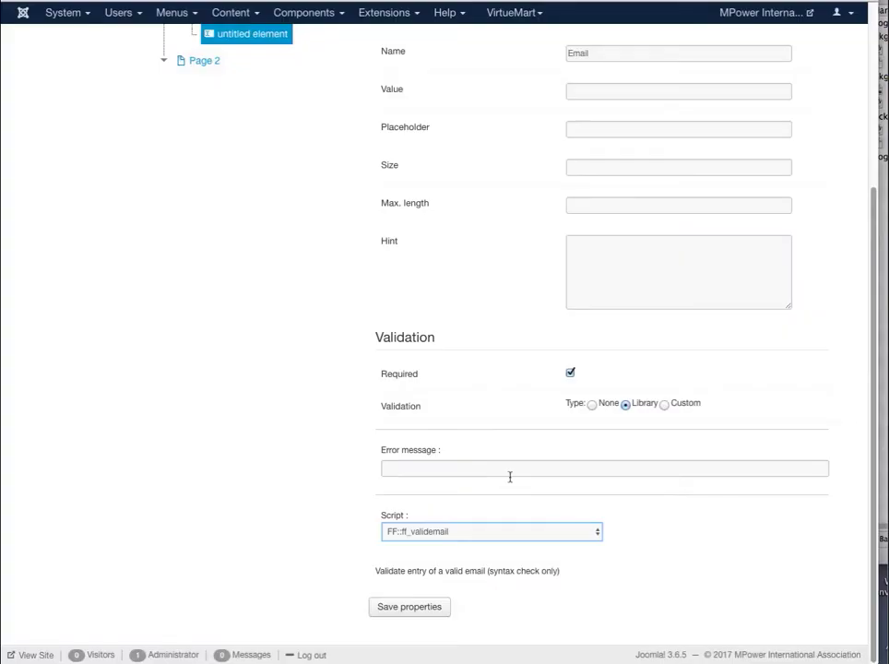
Give Email the error 'Please enter a valid email' and save the form
left_click(427, 463)
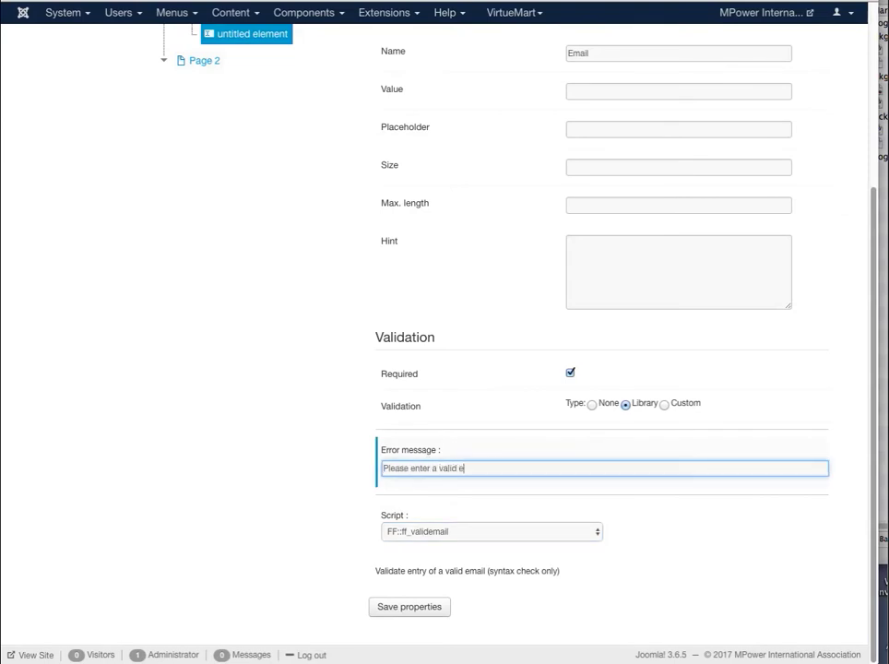
left_click(415, 606)
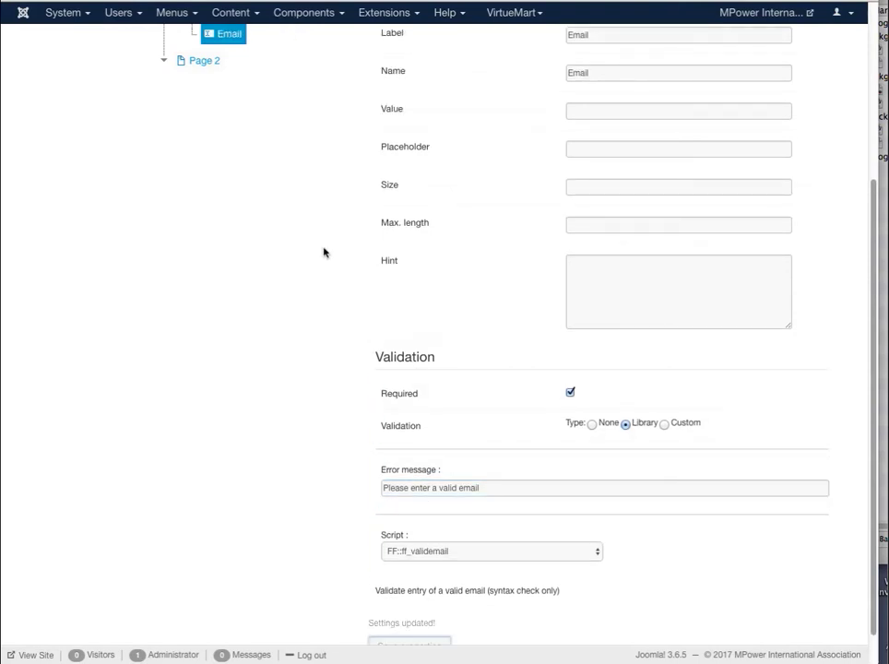
scroll(324, 252, "up", 3)
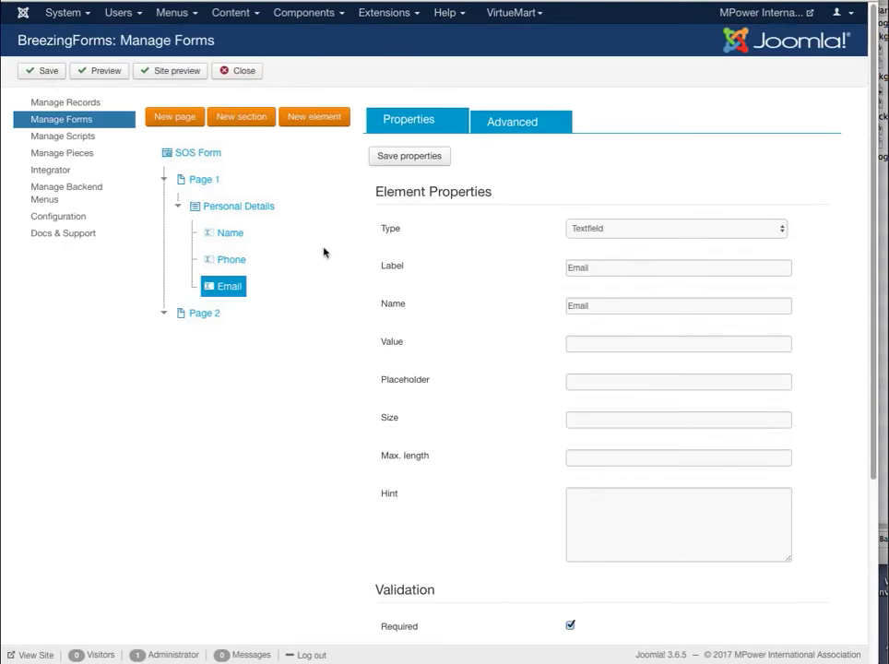
left_click(44, 73)
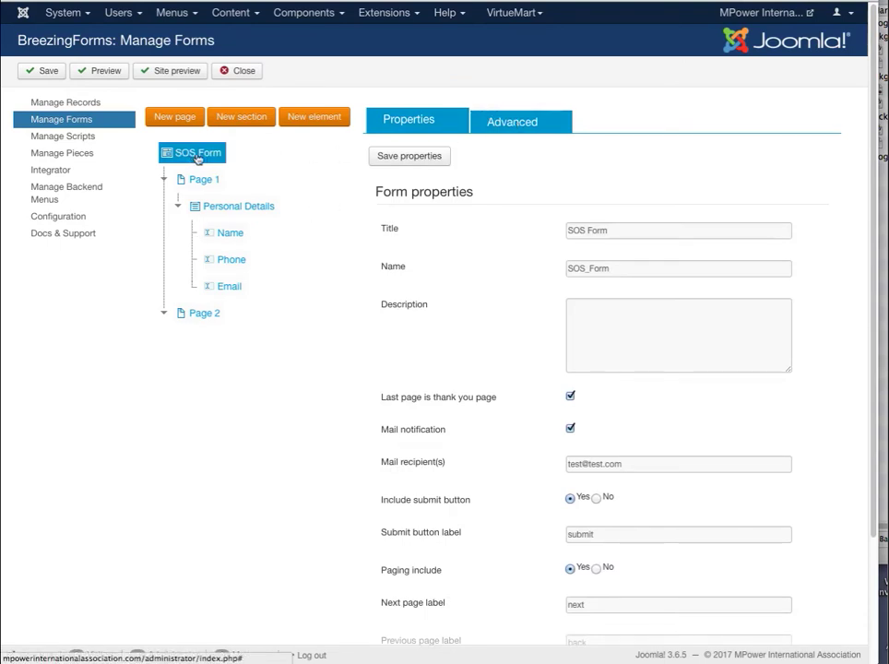
Compare the Bootstrap and BreezingForms theme engines, keep Bootstrap, and open full form settings
left_click(521, 120)
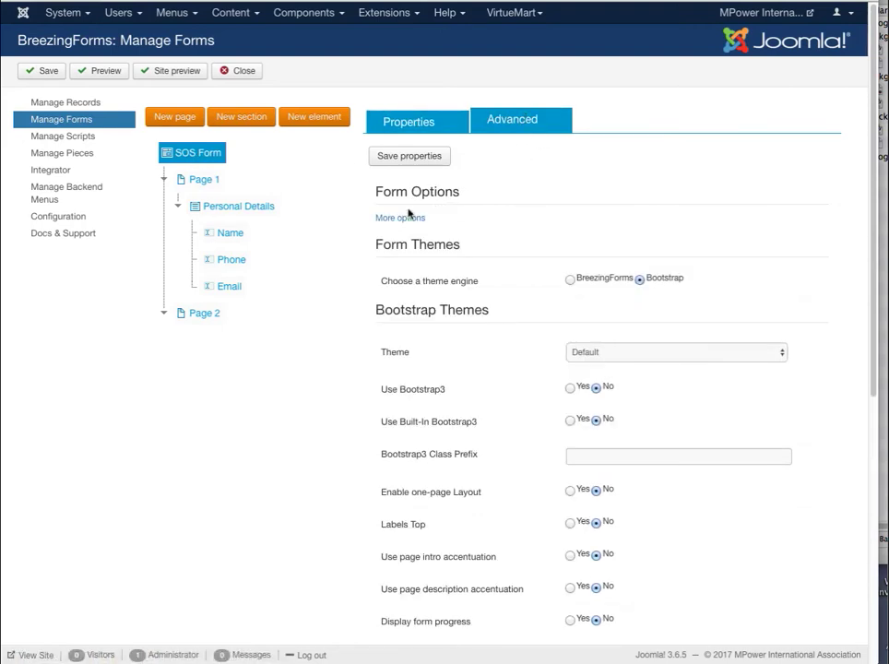
left_click(627, 353)
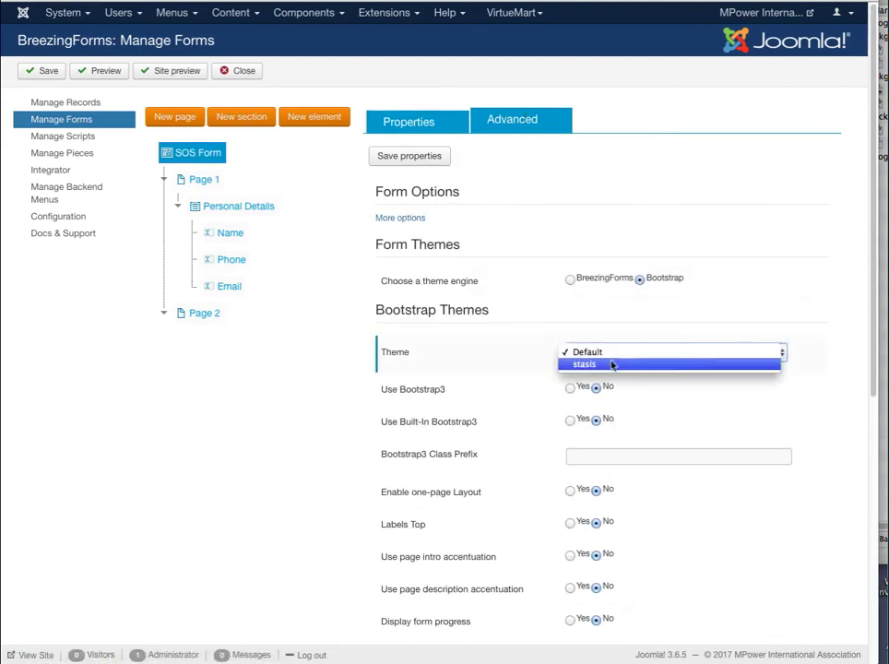
left_click(570, 280)
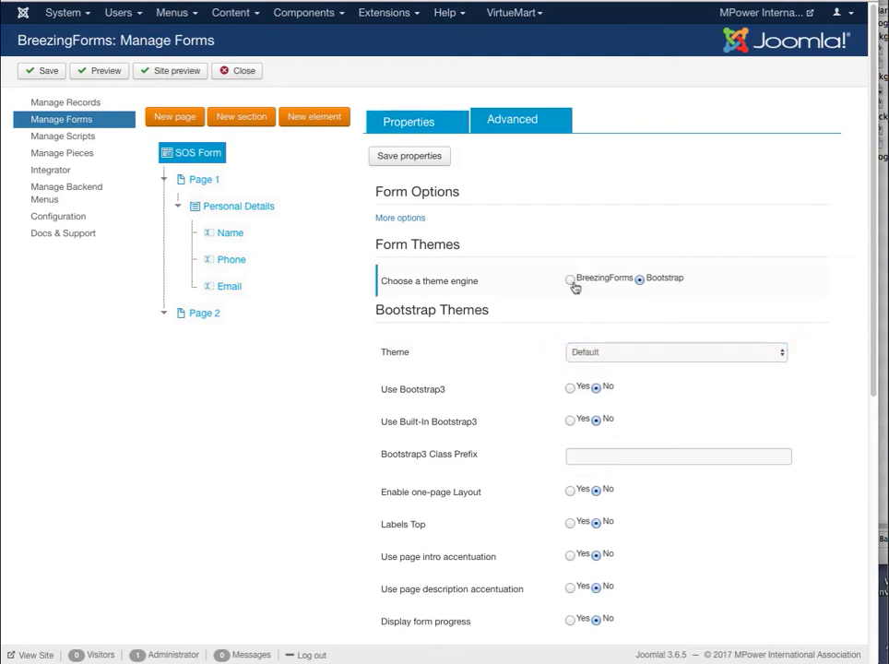
left_click(571, 282)
left_click(621, 356)
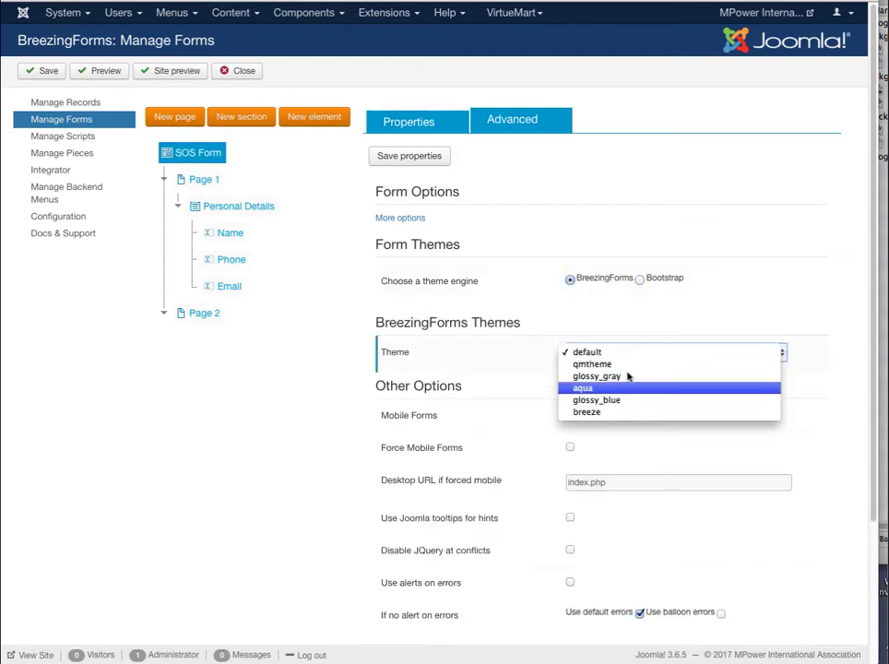
left_click(638, 281)
left_click(638, 282)
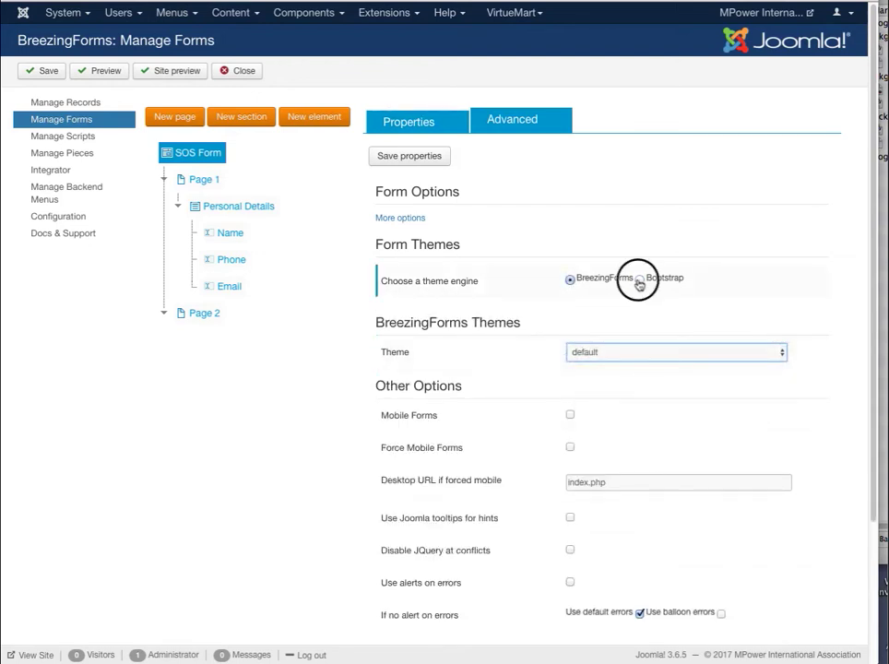
left_click(415, 219)
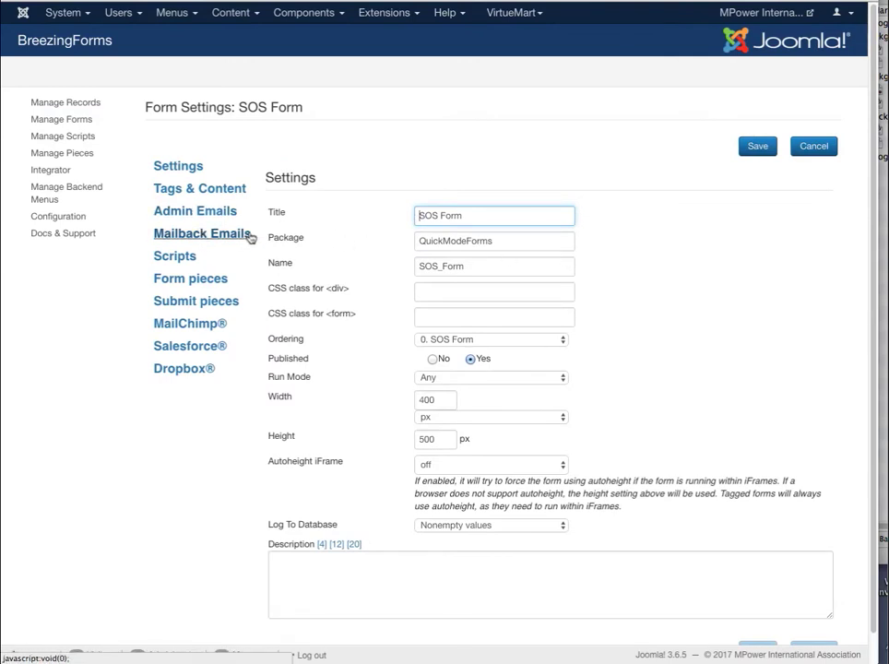
Set admin emails to report All values, no attachment, subject 'Form from my website', and save
left_click(208, 213)
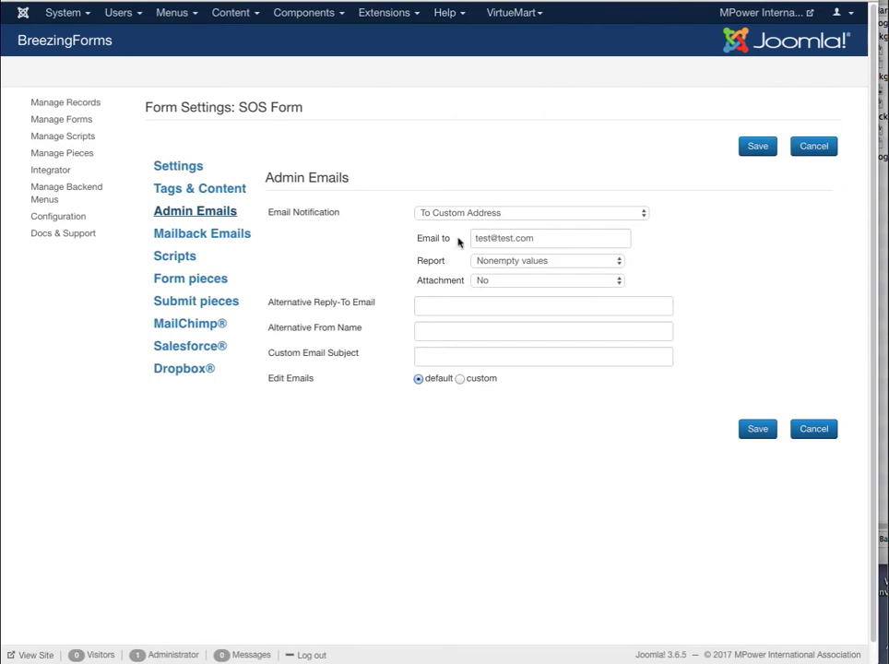
left_click(507, 263)
left_click(507, 274)
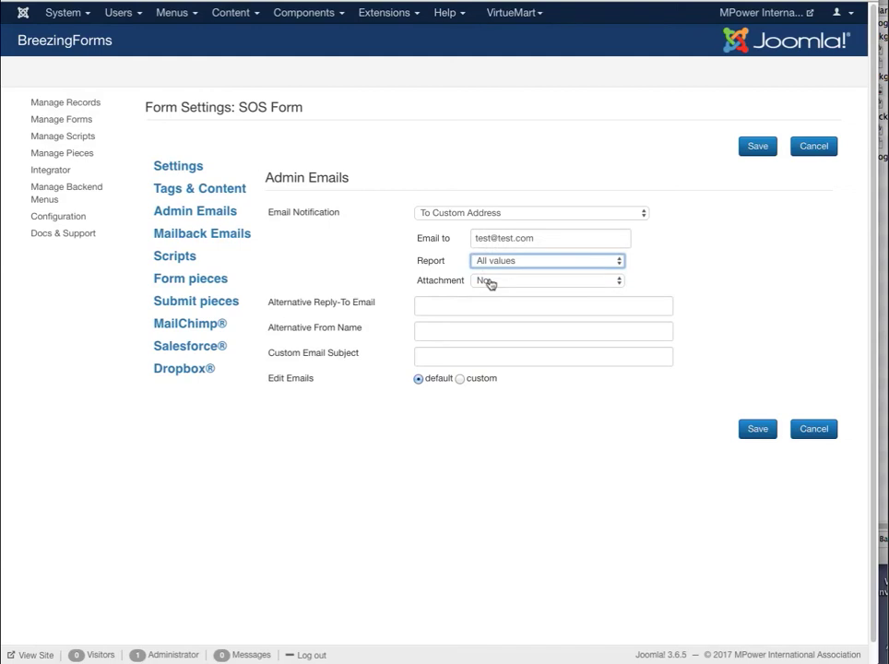
left_click(491, 282)
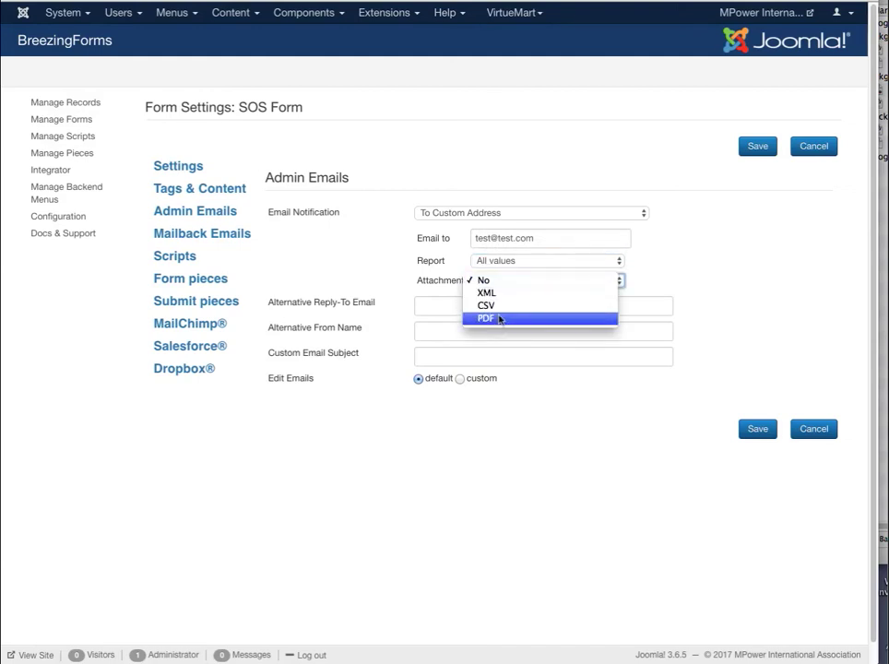
left_click(367, 255)
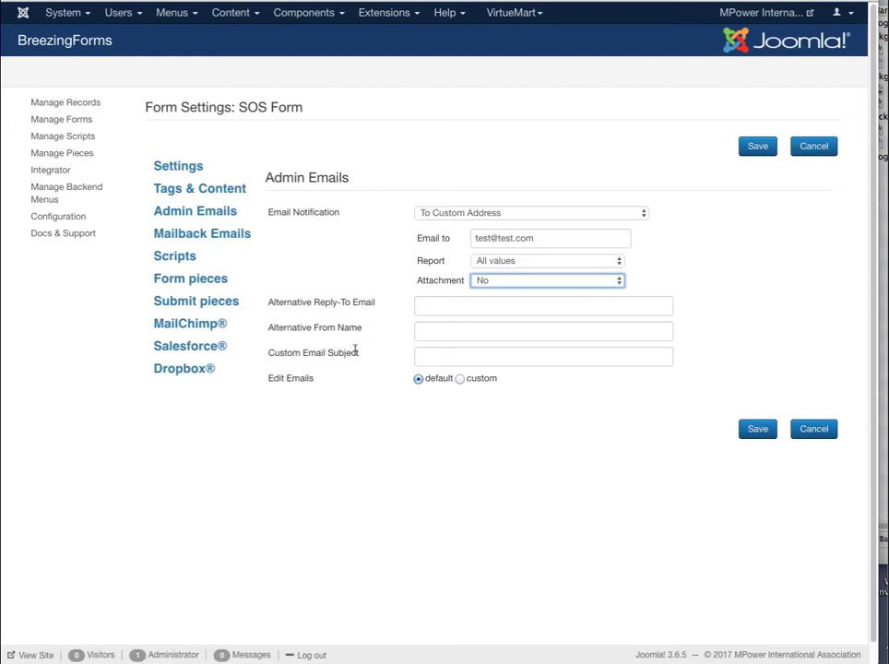
left_click(429, 354)
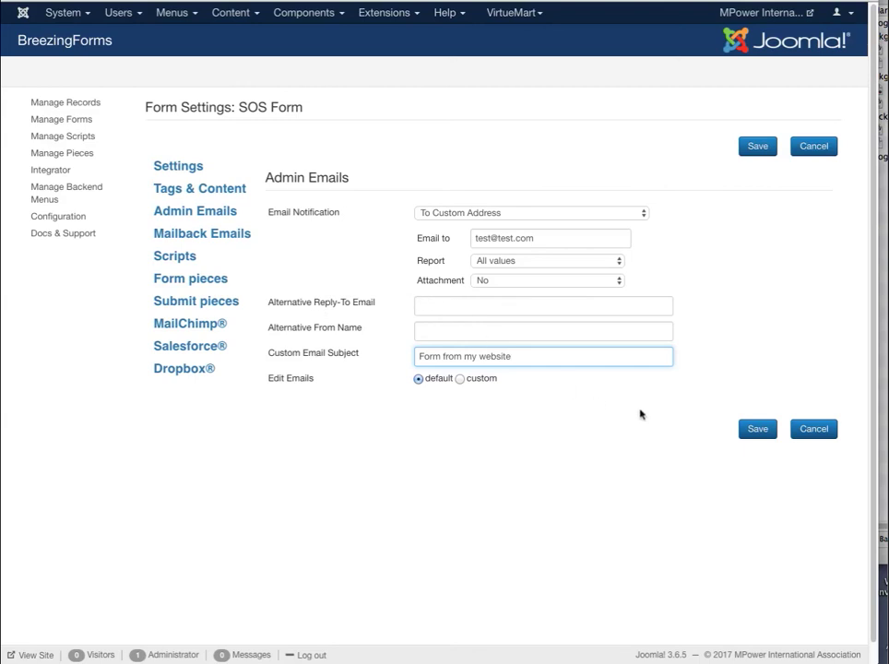
left_click(759, 431)
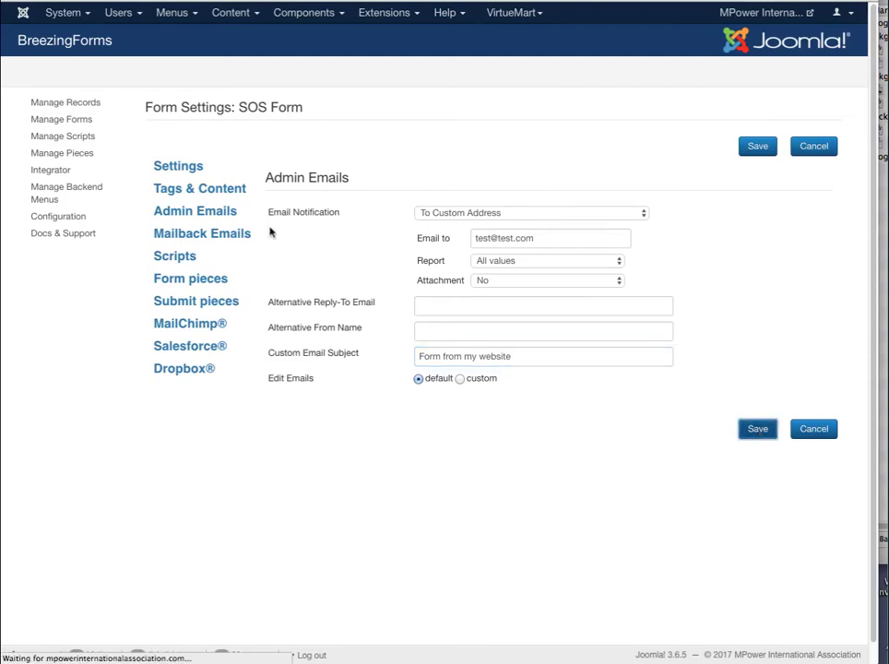
left_click(48, 119)
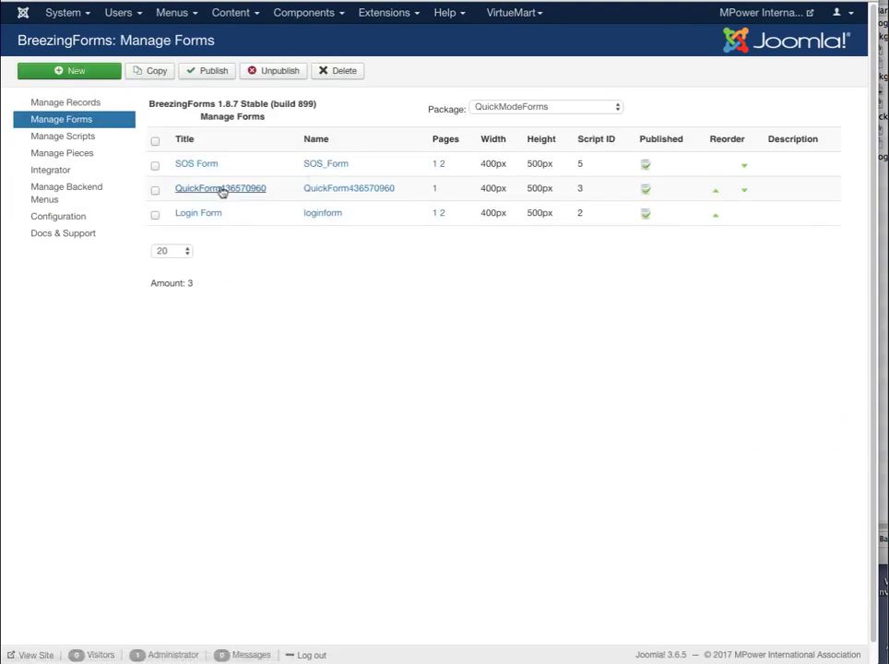
Enable 'Mailback as sender' on the SOS Form's Email field and save its properties
left_click(205, 163)
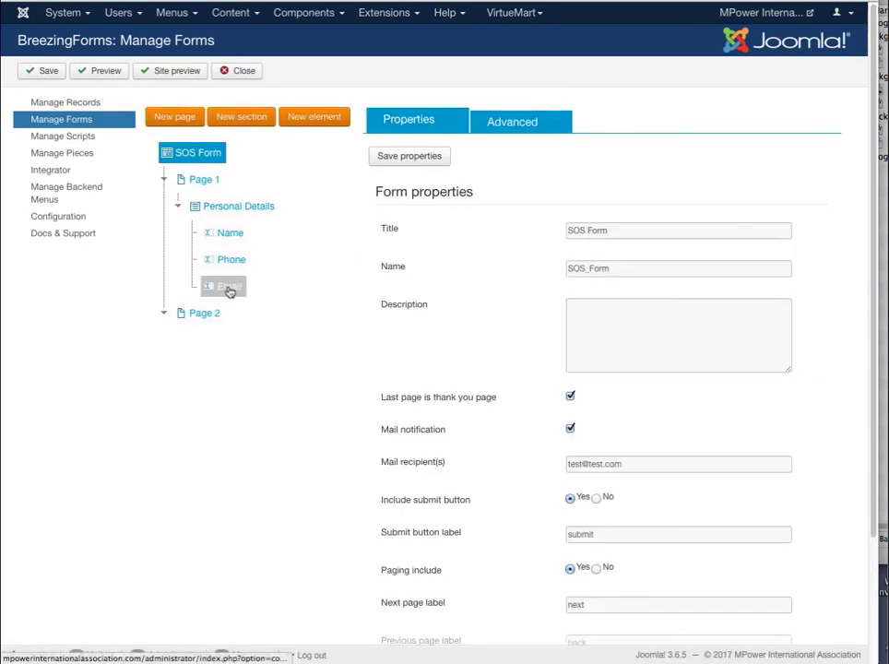
left_click(229, 288)
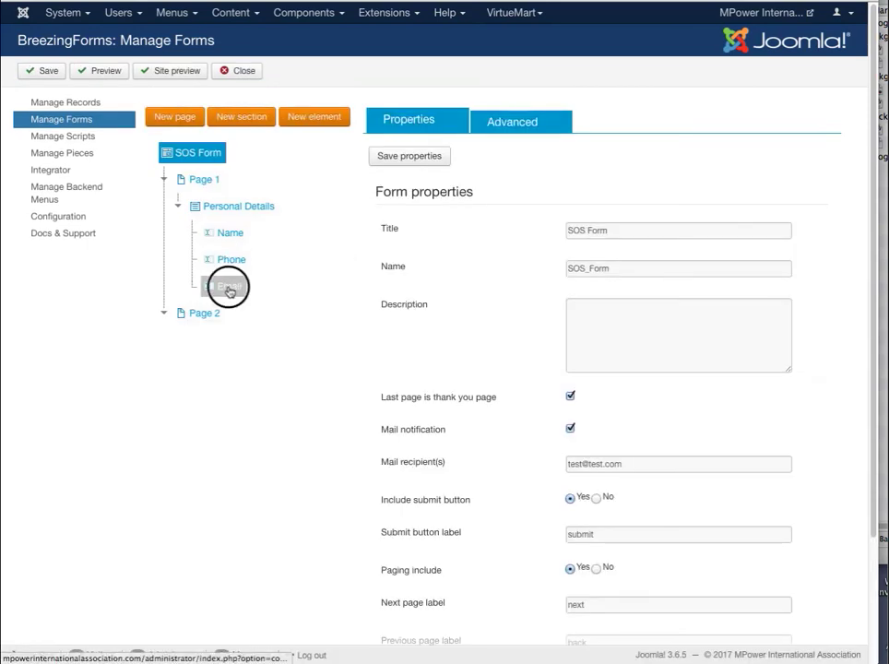
left_click(524, 126)
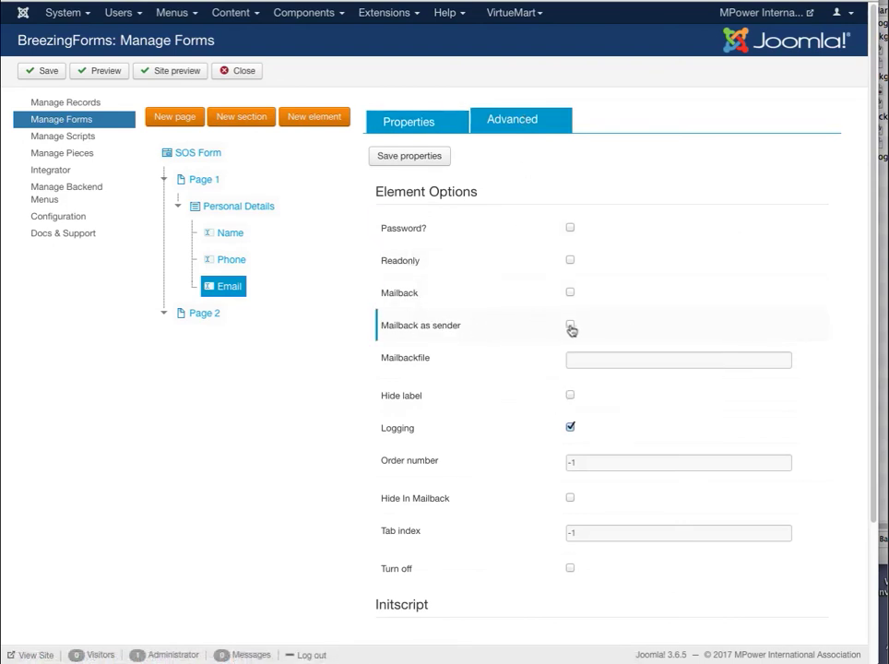
mouse_move(414, 325)
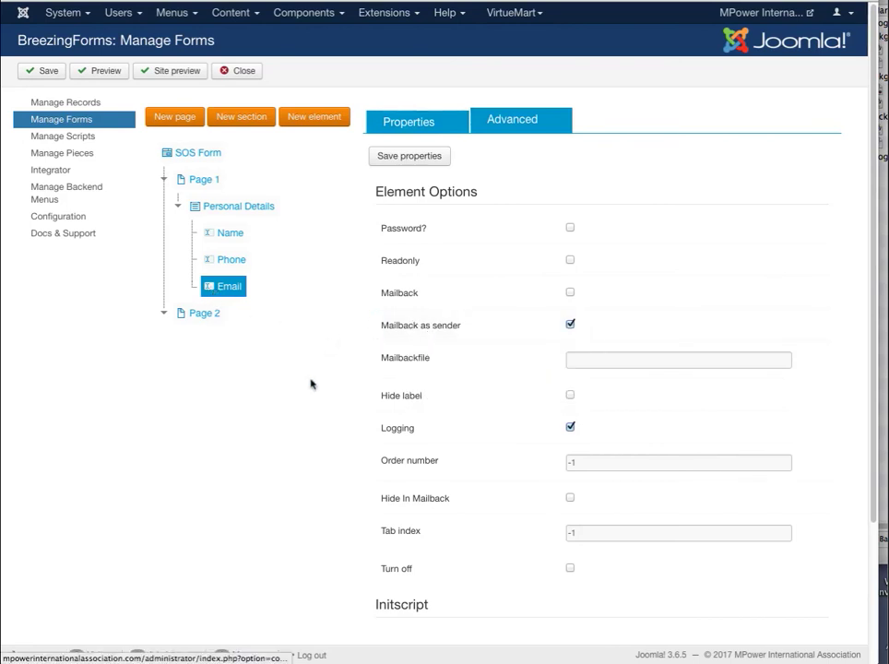
scroll(310, 383, "down", 2)
left_click(424, 606)
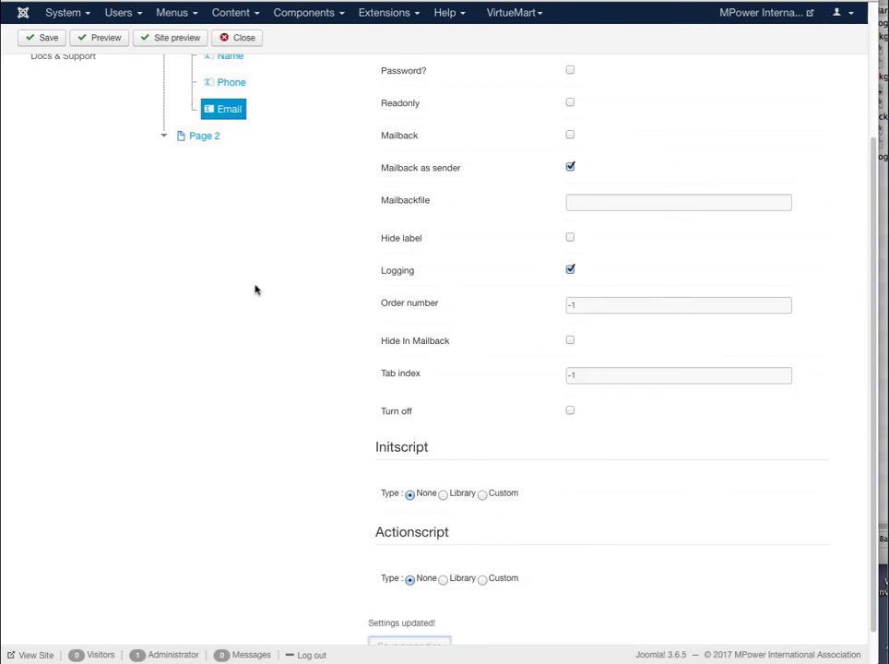